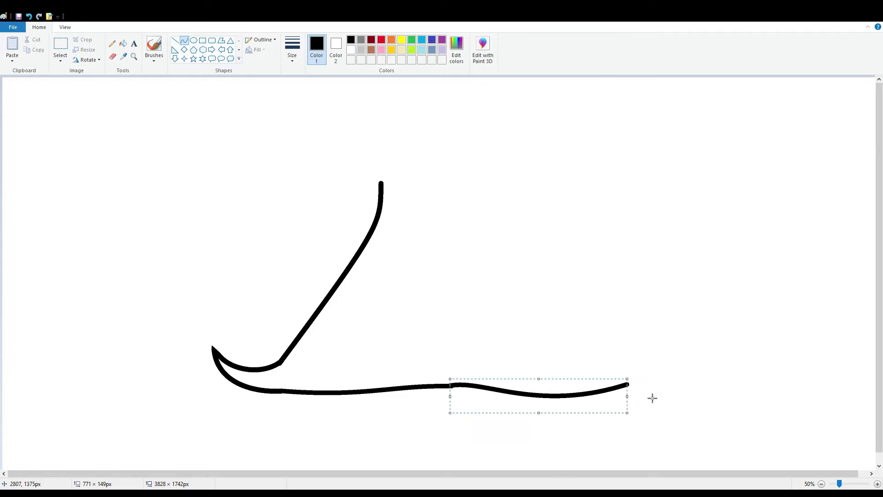
mouse_move(626, 395)
left_mouse_down()
mouse_move(602, 396)
mouse_move(533, 347)
left_mouse_up()
left_click(531, 384)
left_click_drag(605, 385, 540, 372)
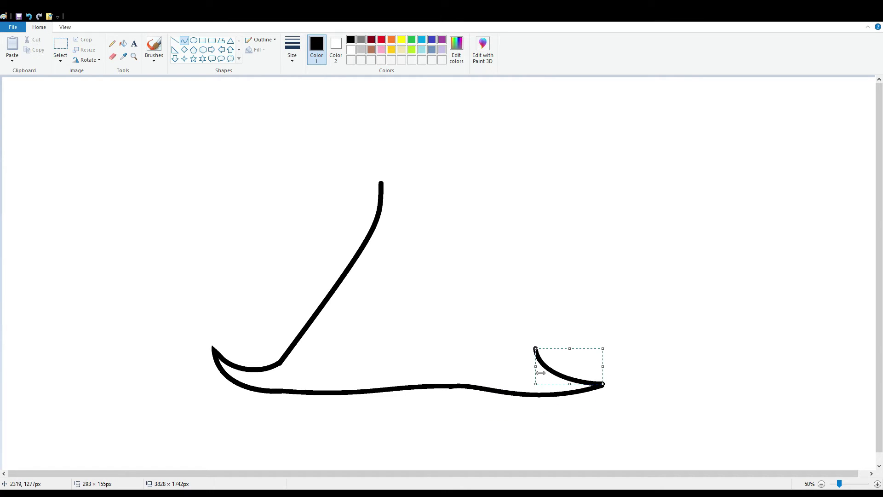
key("ctrl+z")
Draw a curled, pointed toe tip at the right end of the sole with curves, continuing over the top of the foot.
left_click_drag(595, 387, 613, 332)
mouse_move(608, 367)
left_mouse_down()
mouse_move(619, 387)
mouse_move(624, 348)
mouse_move(610, 341)
mouse_move(594, 380)
mouse_move(583, 372)
left_mouse_up()
left_click(626, 349)
mouse_move(599, 356)
left_mouse_down()
mouse_move(607, 372)
mouse_move(519, 341)
left_mouse_up()
mouse_move(550, 381)
left_mouse_down()
mouse_move(545, 343)
mouse_move(440, 277)
mouse_move(509, 345)
left_mouse_up()
Draw the right body outline as a curve about 657 px tall, rising from the top of the right foot.
left_click_drag(489, 307, 481, 289)
left_click_drag(439, 309, 490, 320)
mouse_move(503, 277)
left_mouse_down()
mouse_move(512, 343)
mouse_move(475, 189)
mouse_move(503, 340)
mouse_move(426, 326)
mouse_move(429, 302)
left_mouse_up()
key("ctrl+z")
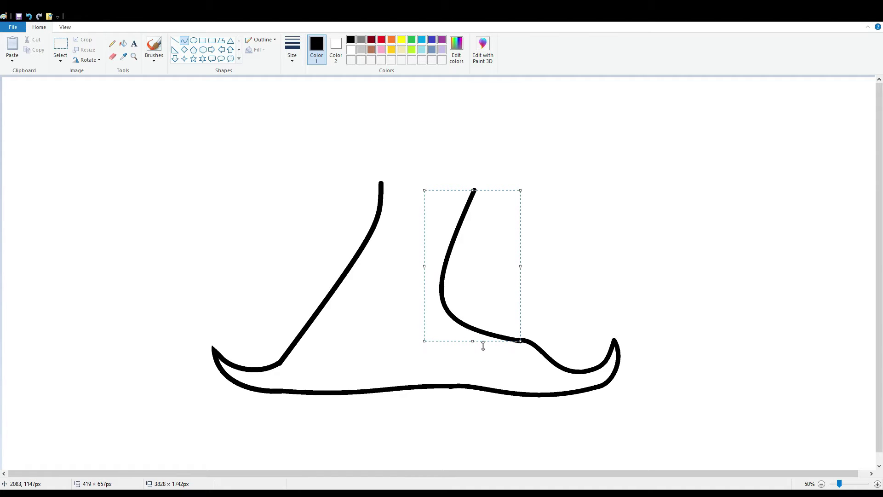
left_click(579, 254)
Select the whole drawing and move it down and slightly to the right on the canvas.
left_click(60, 48)
mouse_move(170, 121)
left_mouse_down()
mouse_move(536, 377)
mouse_move(674, 438)
left_mouse_up()
left_click_drag(476, 329, 501, 384)
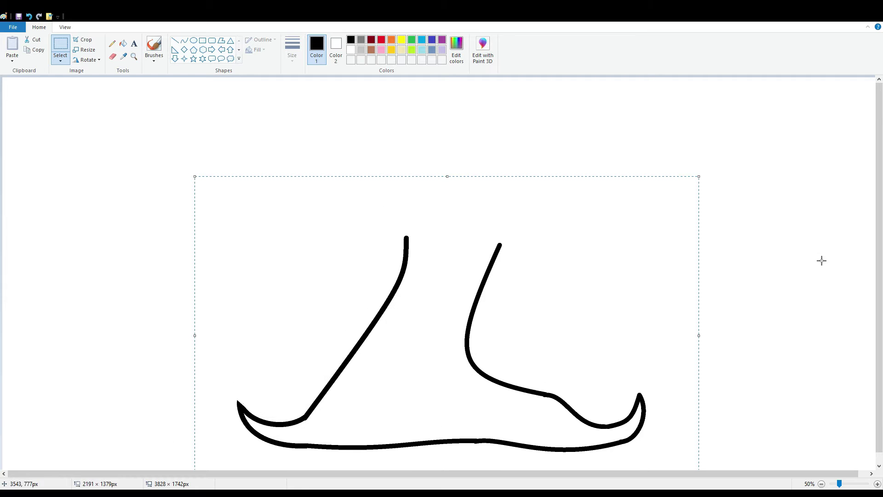
Draw a smaller pointed toe tip with curves above the left foot, joined to the base of the left body line.
left_click(184, 40)
mouse_move(298, 420)
left_mouse_down()
mouse_move(264, 382)
mouse_move(264, 396)
mouse_move(312, 406)
left_mouse_up()
left_click(275, 419)
left_click(266, 407)
left_click(290, 409)
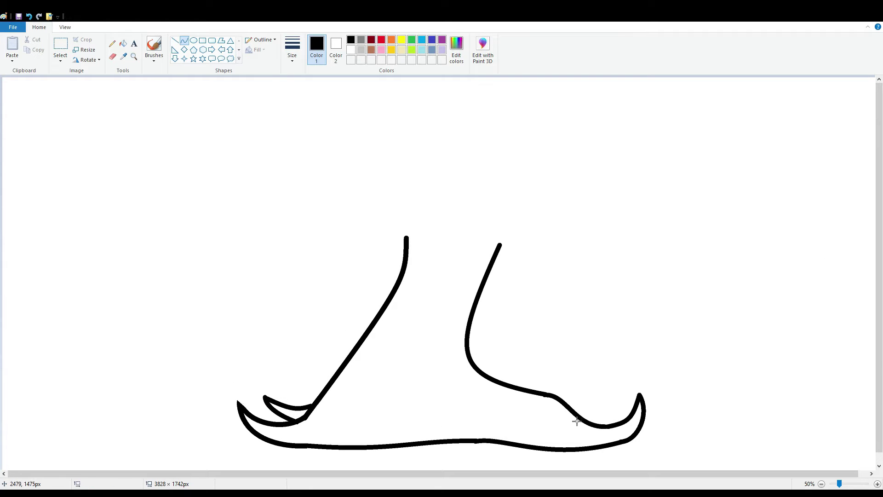
Draw a matching smaller pointed toe tip with curves in the hollow above the right foot.
mouse_move(576, 413)
left_mouse_down()
mouse_move(612, 396)
mouse_move(600, 424)
mouse_move(590, 420)
mouse_move(595, 425)
left_mouse_up()
left_click(599, 412)
left_click(599, 413)
left_click(608, 416)
left_click(641, 387)
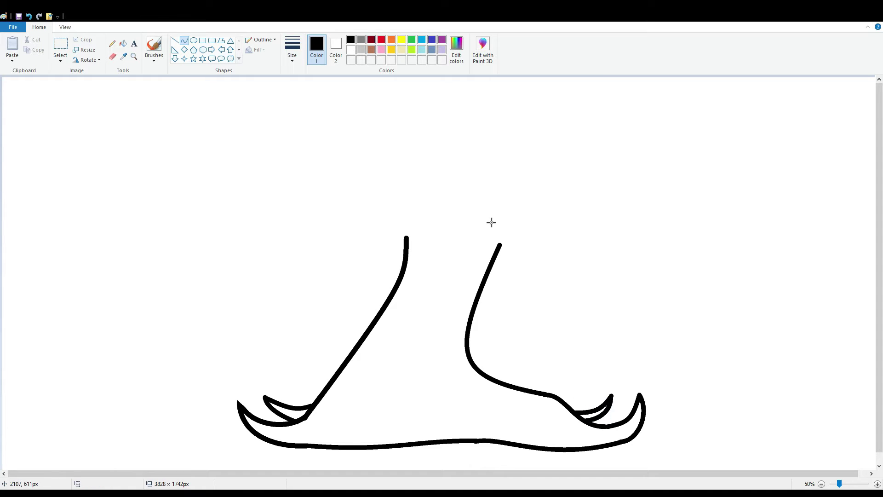
left_click_drag(485, 246, 556, 233)
left_click(603, 205)
left_click(539, 246)
key("ctrl+z")
Draw the outstretched arm above the right body outline with straight upper and lower edges and a curved outer end.
left_click(174, 41)
mouse_move(485, 246)
left_mouse_down()
mouse_move(554, 237)
mouse_move(546, 233)
mouse_move(550, 183)
mouse_move(547, 234)
mouse_move(556, 223)
mouse_move(554, 176)
left_mouse_up()
left_click(616, 253)
key("ctrl+z")
left_click(184, 40)
key("ctrl+z")
left_click_drag(554, 230, 469, 213)
left_click(175, 41)
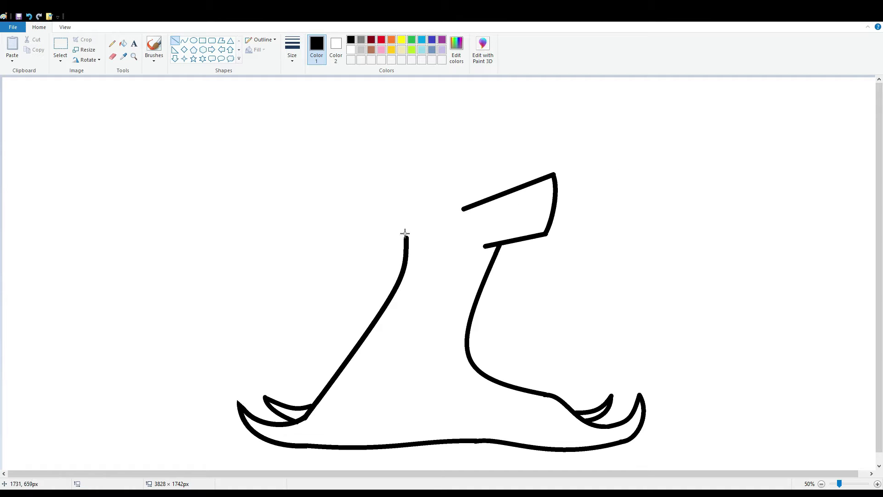
Extend the top of the left body line with a short curve bending up to the left.
mouse_move(396, 206)
left_mouse_down()
mouse_move(407, 240)
mouse_move(407, 221)
left_mouse_up()
left_click(408, 222)
left_click(461, 221)
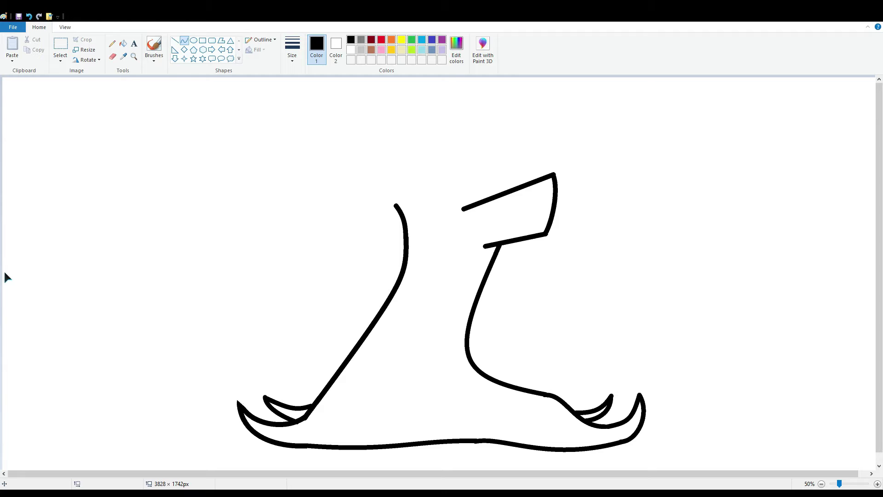
Draw the uppermost finger at the outer end of the arm with curved edges and a short closing tip.
left_click_drag(564, 174, 619, 188)
mouse_move(568, 179)
left_mouse_down()
mouse_move(576, 168)
mouse_move(611, 190)
mouse_move(611, 201)
left_mouse_up()
left_click(588, 168)
left_click(665, 206)
key("ctrl+z")
left_click_drag(615, 195, 621, 199)
Draw the second finger below the first with a curved lower edge and a short closing tip.
mouse_move(558, 188)
left_mouse_down()
mouse_move(621, 219)
mouse_move(620, 211)
left_mouse_up()
left_click(592, 189)
left_click(559, 188)
mouse_move(565, 193)
left_mouse_down()
mouse_move(560, 184)
mouse_move(612, 228)
left_mouse_up()
left_click(597, 204)
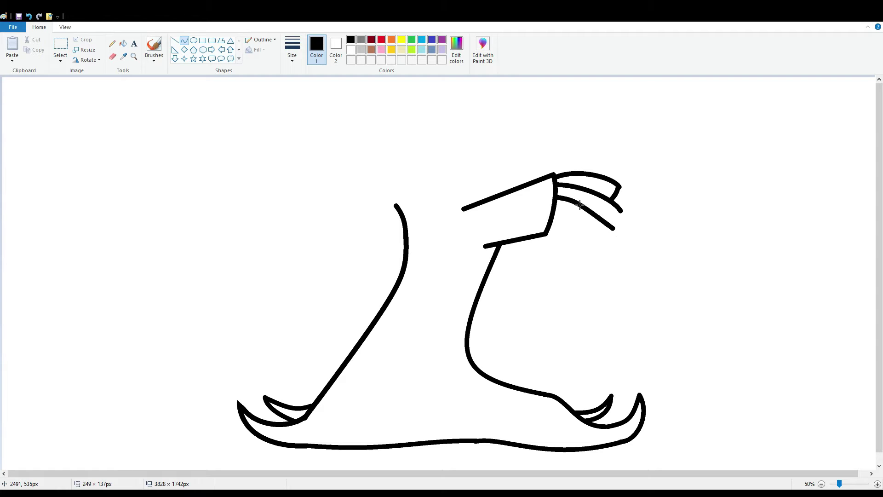
left_click(561, 199)
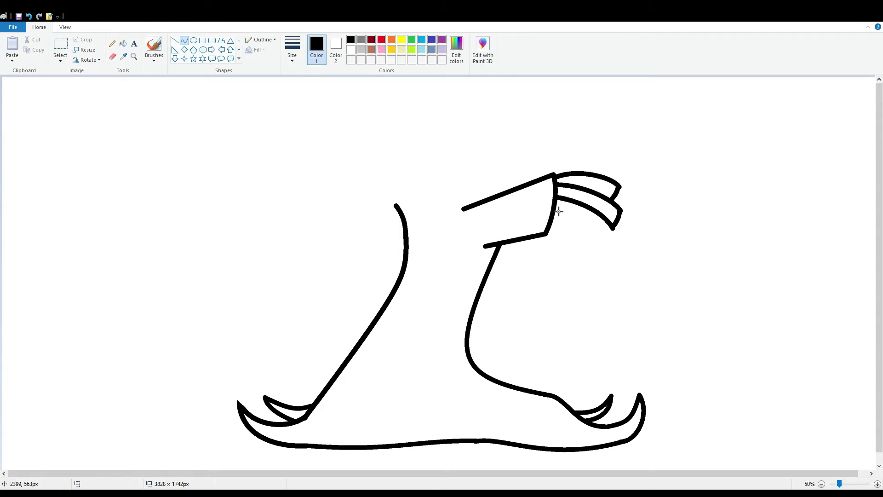
Draw the remaining two shorter fingers below with curves so they fan out from the arm's lower outer edge.
mouse_move(556, 208)
left_mouse_down()
mouse_move(591, 239)
mouse_move(623, 229)
mouse_move(615, 233)
left_mouse_up()
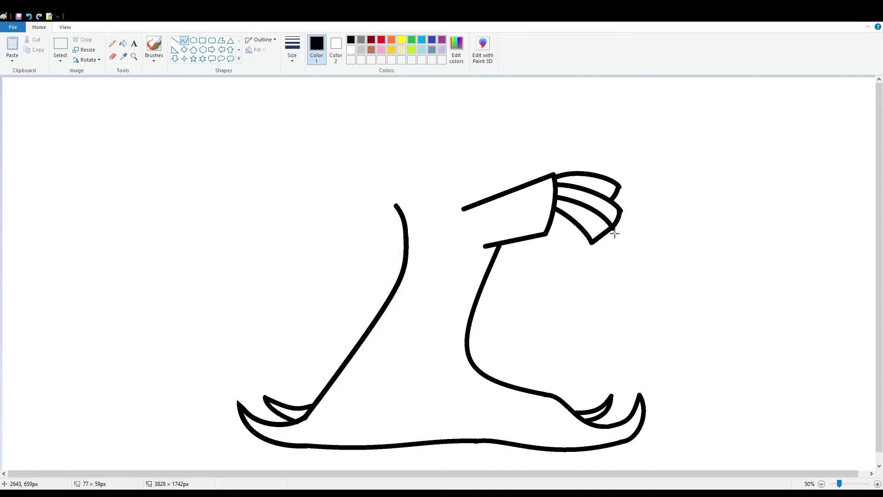
mouse_move(551, 224)
left_mouse_down()
mouse_move(584, 249)
mouse_move(570, 254)
mouse_move(583, 249)
left_mouse_up()
left_click(569, 230)
left_click(571, 233)
left_click(564, 242)
left_click(564, 243)
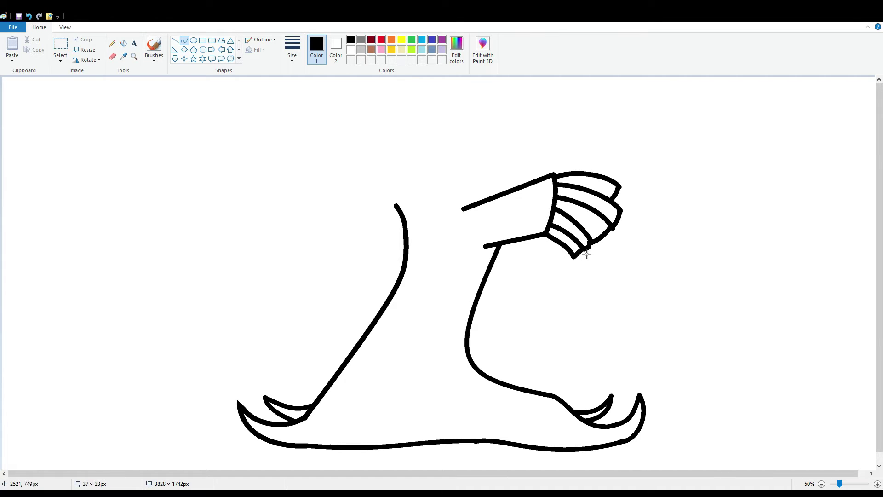
left_click(622, 252)
Draw a shallow black jaw curve across the top of the left body line and clear the stub above it.
left_click_drag(367, 194, 435, 223)
left_click(397, 209)
left_click(361, 40)
left_click(123, 43)
left_click(351, 40)
left_click(410, 225)
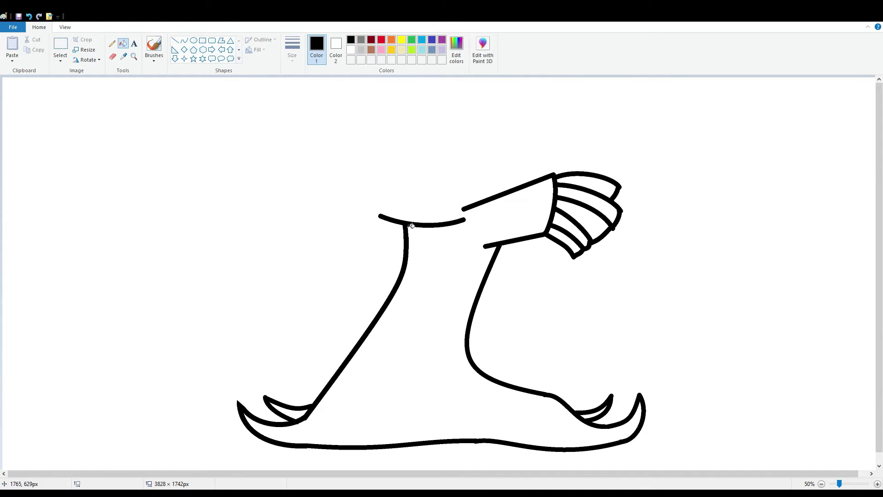
Draw the zigzag face profile with straight lines upward from the left end of the jaw curve.
left_click(175, 40)
left_click_drag(380, 215, 373, 159)
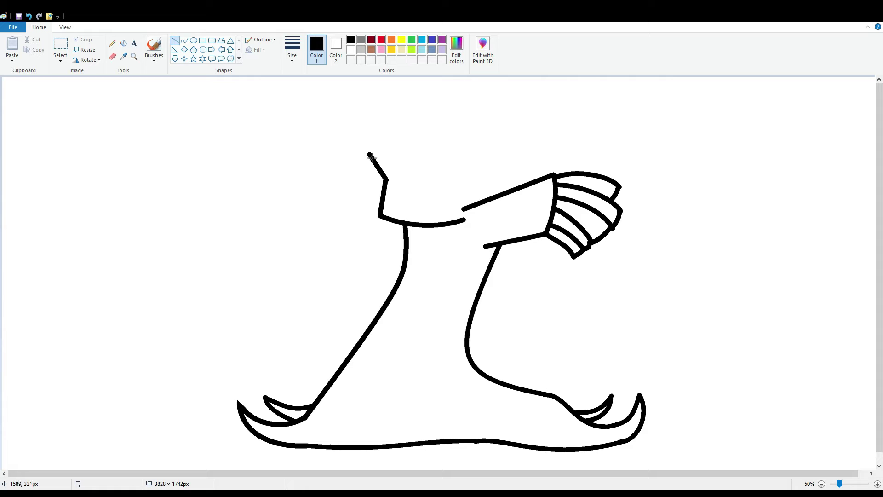
mouse_move(371, 156)
left_mouse_down()
mouse_move(394, 130)
mouse_move(381, 101)
mouse_move(390, 123)
mouse_move(461, 86)
left_mouse_up()
key("ctrl+z")
left_click(183, 41)
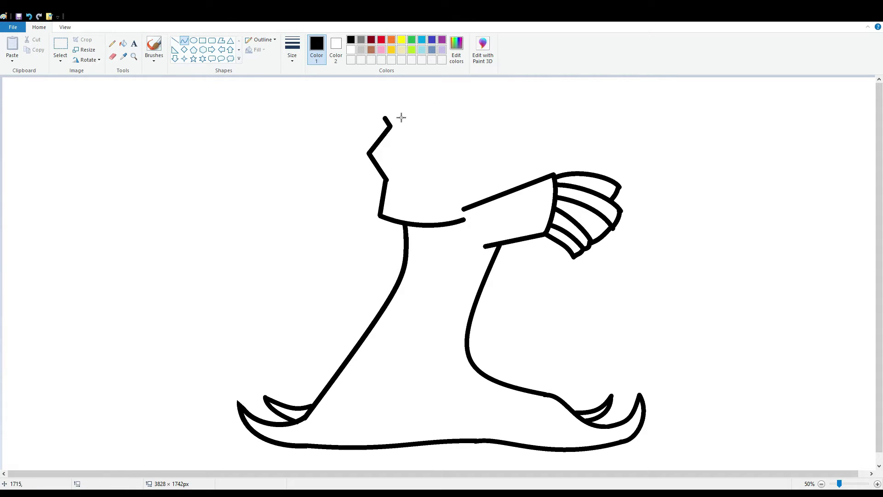
Select the upper part of the face profile and shift it slightly downward.
left_click(60, 46)
left_click_drag(327, 102, 431, 199)
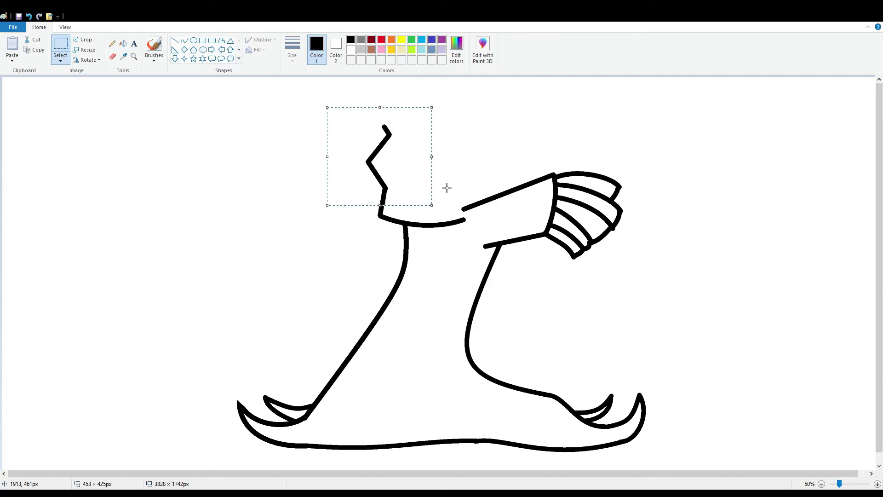
left_click(184, 40)
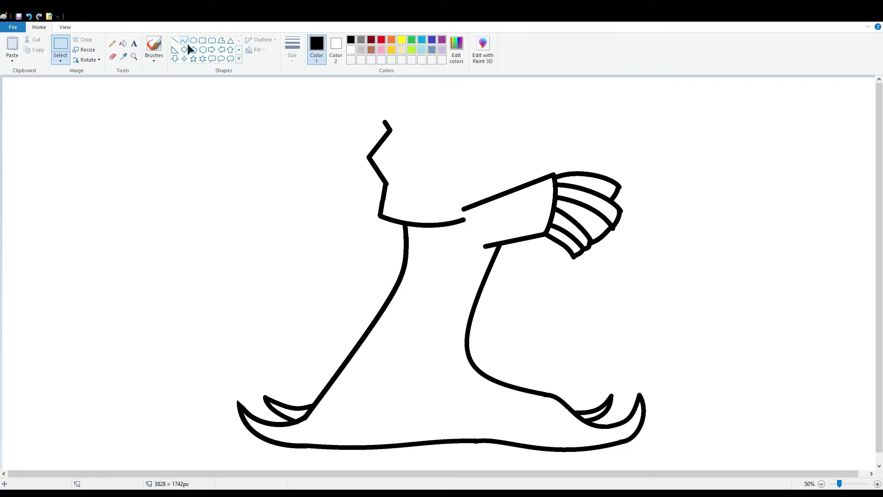
mouse_move(385, 121)
left_mouse_down()
mouse_move(439, 89)
mouse_move(461, 88)
left_mouse_up()
left_click_drag(410, 103, 396, 104)
left_click(432, 87)
left_click_drag(461, 104, 419, 81)
key("ctrl+z")
Select the whole figure and move it down a little to make room above the face.
left_click(60, 46)
left_click_drag(196, 94, 698, 477)
left_click_drag(614, 406, 611, 420)
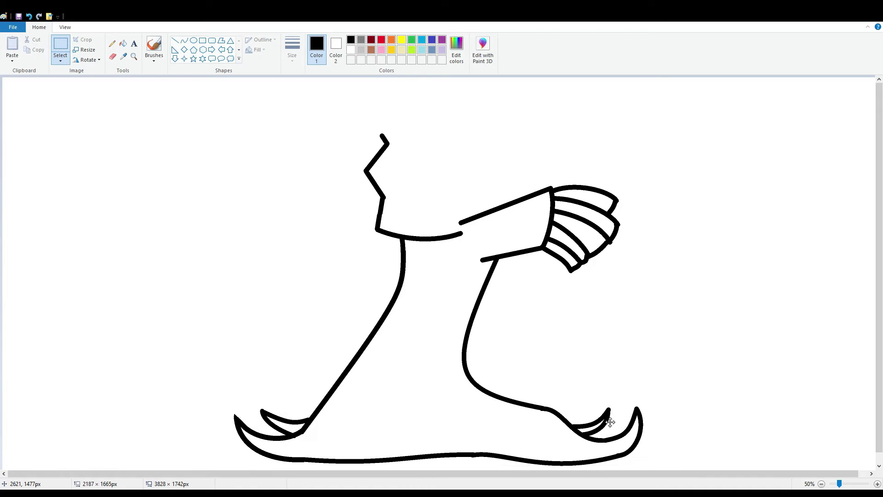
left_click(185, 41)
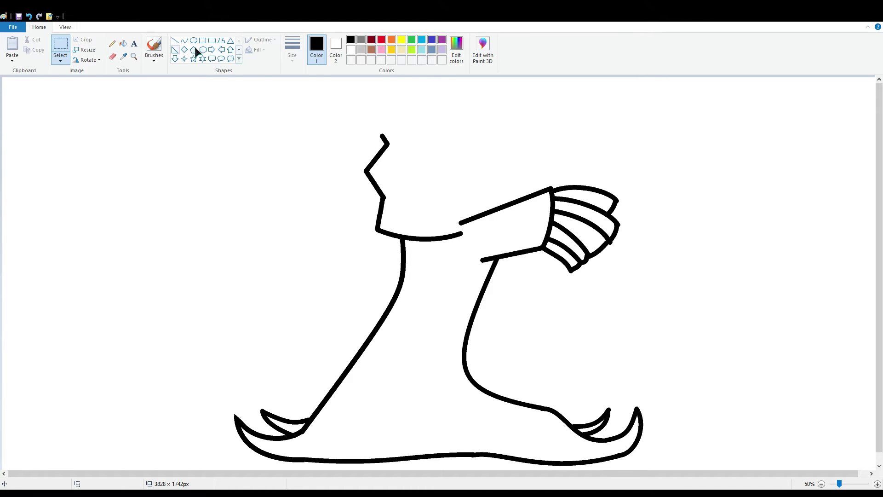
left_click(184, 40)
left_click_drag(385, 134, 438, 93)
left_click(394, 112)
left_click(416, 95)
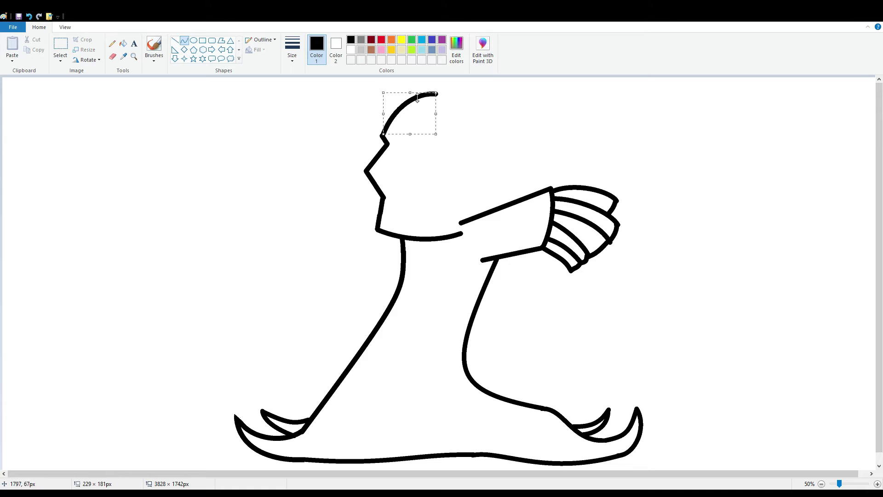
left_click(266, 146)
key("ctrl+z")
Select the face profile, jaw curve and upper left body line with a free-form selection and nudge them down.
left_click(61, 58)
left_click(77, 92)
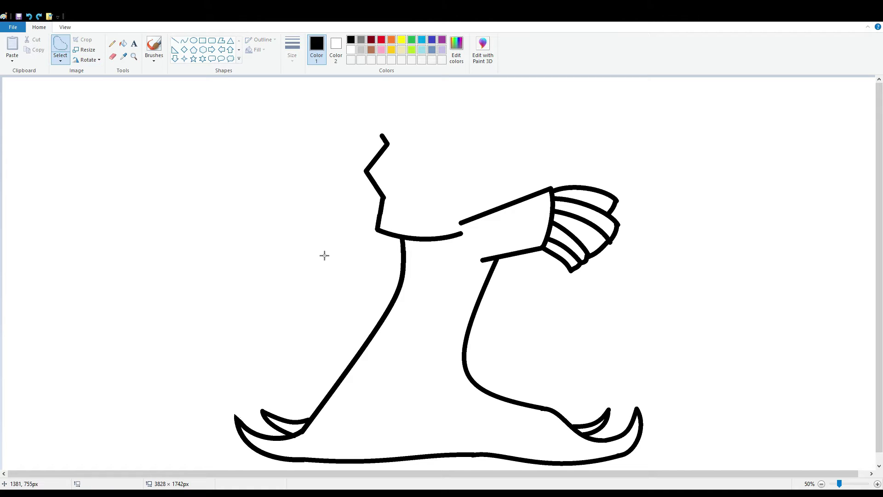
mouse_move(322, 250)
left_mouse_down()
mouse_move(438, 260)
mouse_move(472, 237)
mouse_move(465, 234)
mouse_move(434, 274)
left_mouse_up()
left_click(390, 113)
mouse_move(321, 190)
left_mouse_down()
mouse_move(414, 258)
mouse_move(415, 168)
mouse_move(326, 195)
left_mouse_up()
key("Down")
key("Down")
key("Down")
key("Down")
key("Down")
key("Down")
key("Down")
key("Down")
key("Down")
key("Down")
key("Down")
key("Down")
key("Down")
key("Down")
key("Down")
key("Down")
key("Down")
key("Down")
key("Down")
left_click(603, 273)
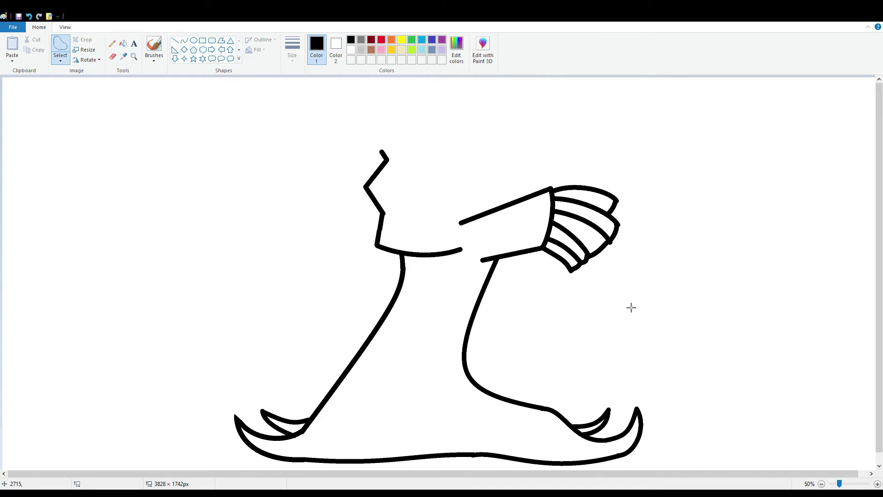
Draw the forehead as a curve arching up and to the right from the top of the face profile.
left_click(184, 40)
left_click_drag(379, 149, 448, 105)
mouse_move(414, 124)
left_mouse_down()
mouse_move(398, 129)
mouse_move(437, 107)
mouse_move(464, 111)
left_mouse_up()
left_click(495, 117)
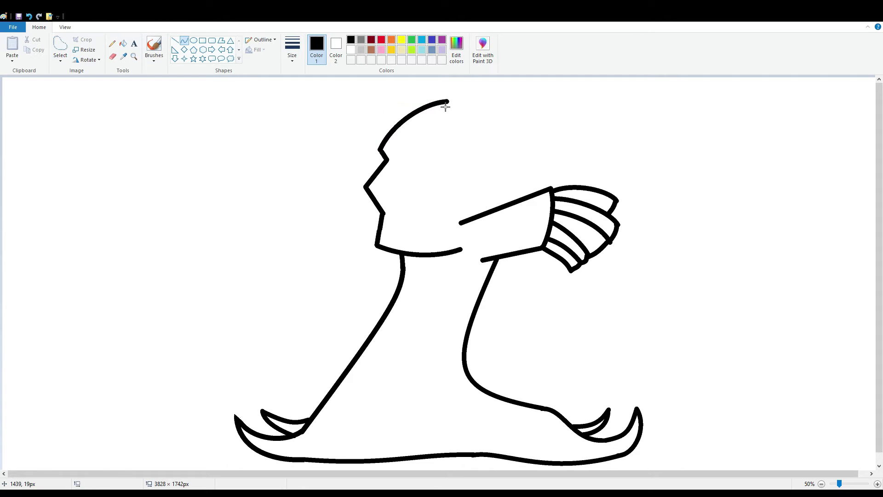
Select the head, arm and upper body free-form and move them down and slightly left to shorten the body.
left_click(62, 58)
mouse_move(381, 285)
left_mouse_down()
mouse_move(572, 345)
mouse_move(380, 286)
mouse_move(378, 298)
left_mouse_up()
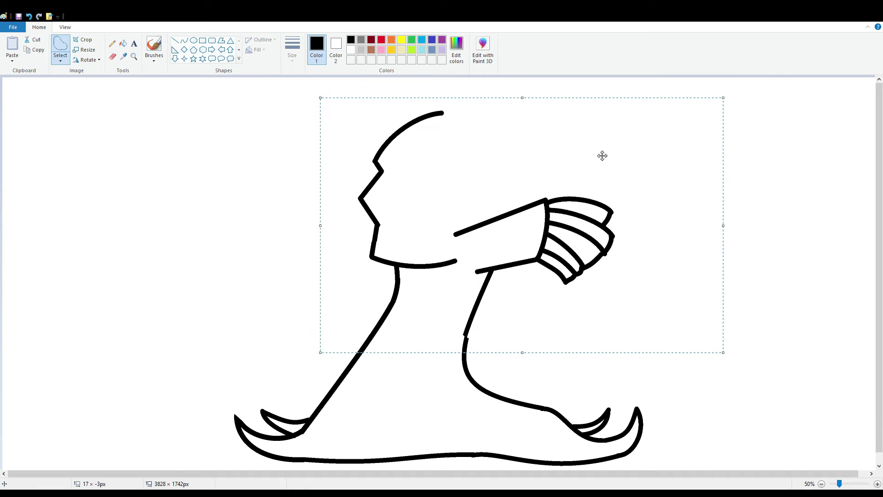
left_click_drag(727, 226, 733, 227)
key("Down")
key("Down")
key("Down")
key("Down")
key("Down")
key("Down")
key("Down")
key("Down")
key("Down")
key("Down")
key("Down")
key("Left")
key("Left")
key("Left")
key("Left")
key("Left")
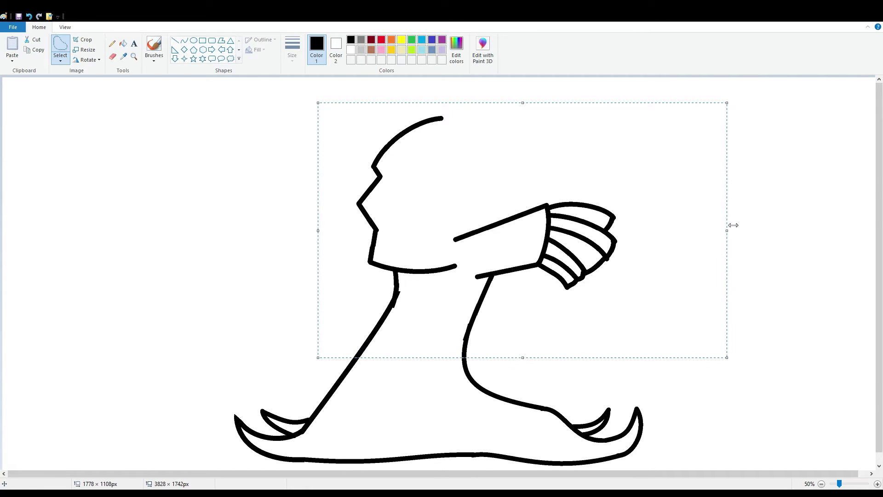
left_click(832, 324)
Trim the misaligned joint on the left body outline with white straight lines at 100% zoom.
left_click(877, 483)
left_click_drag(243, 473, 496, 473)
scroll(363, 162, "down", 4)
scroll(363, 162, "up", 1)
left_click(350, 50)
left_click(175, 40)
left_click_drag(278, 193, 269, 213)
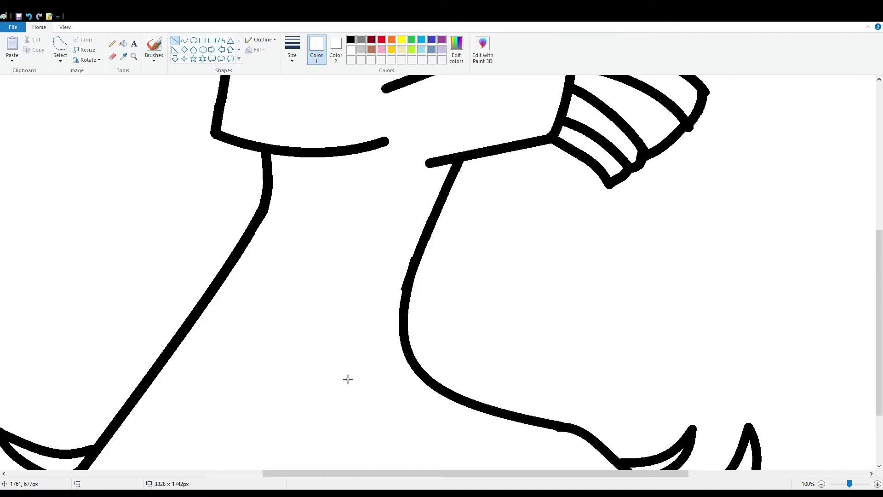
Restore black as the drawing color and erase the inner end of the arm's upper edge.
scroll(348, 379, "up", 6)
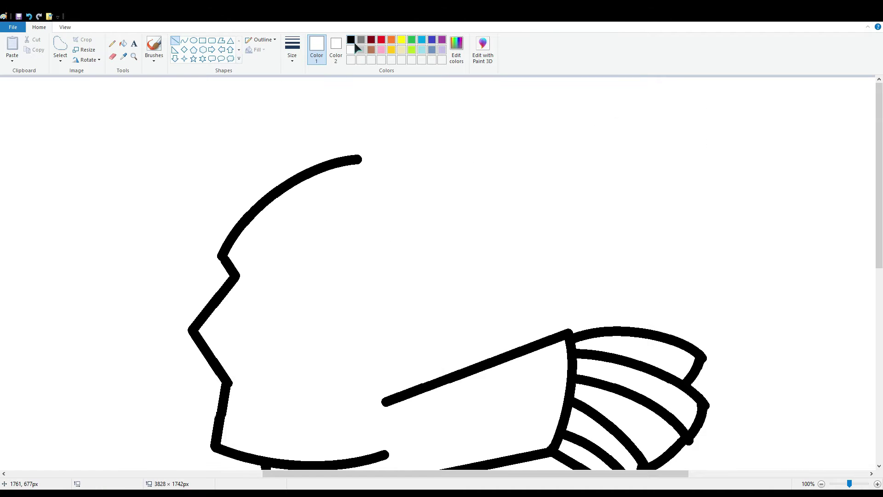
left_click(351, 41)
left_click(112, 56)
left_click(391, 397)
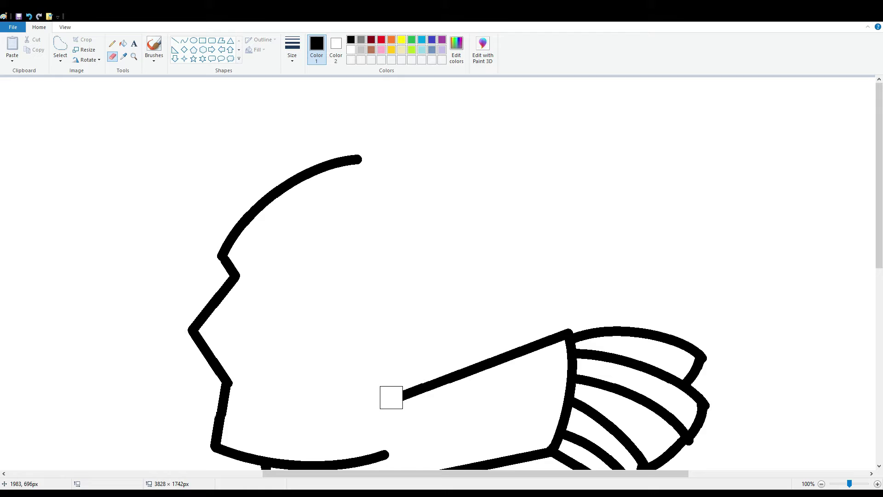
Draw straight lines from the right end of the jaw up past the arm and outward to the back of the head.
left_click(175, 41)
mouse_move(386, 454)
left_mouse_down()
mouse_move(414, 382)
mouse_move(406, 371)
mouse_move(415, 358)
mouse_move(411, 378)
mouse_move(463, 327)
mouse_move(453, 347)
left_mouse_up()
Draw the back of the head as a bulging curve from the short outward line up past the forehead's end.
left_click(184, 40)
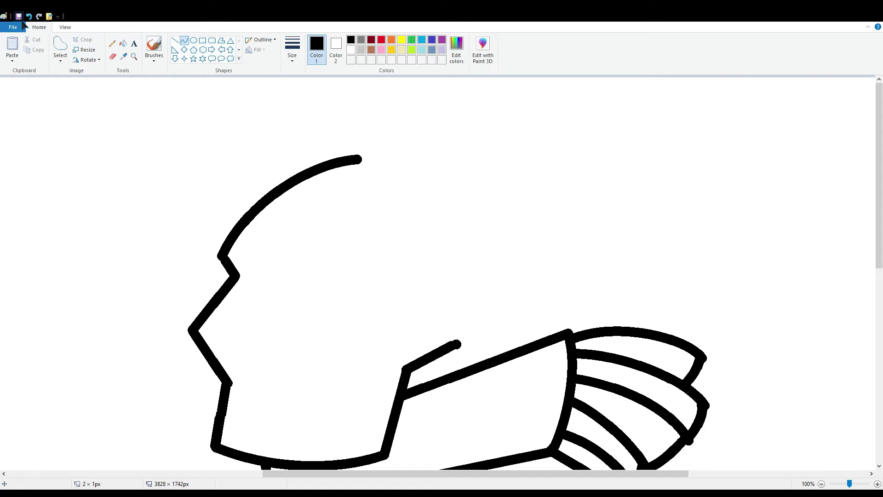
left_click_drag(457, 351, 343, 124)
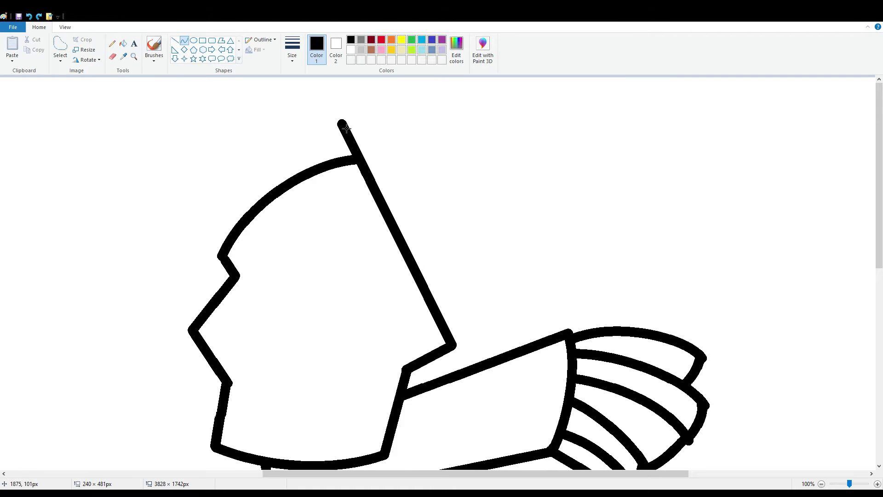
left_click_drag(451, 317, 398, 146)
left_click_drag(343, 124, 315, 128)
key("Escape")
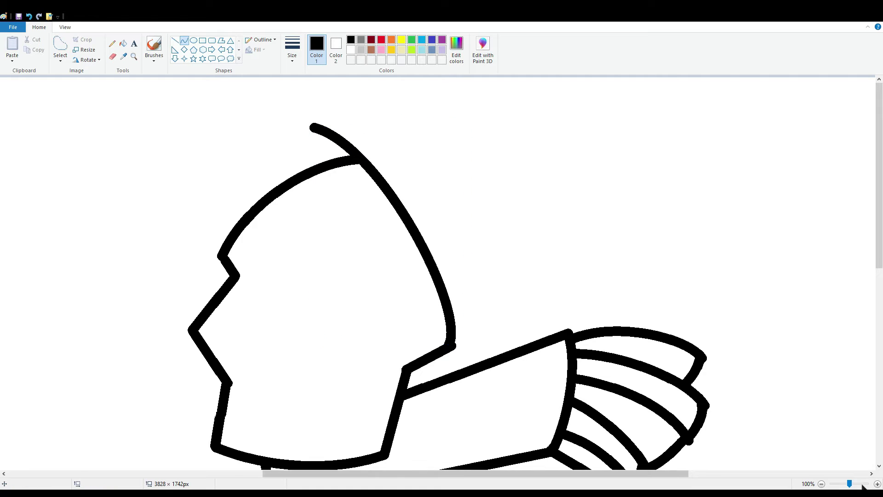
Trim the rounded upper tip of the head-back curve to a point with a white stroke at 200% zoom.
scroll(422, 111, "up", 1)
scroll(278, 90, "down", 3)
scroll(412, 235, "up", 2)
left_click_drag(339, 473, 540, 487)
scroll(625, 292, "up", 1)
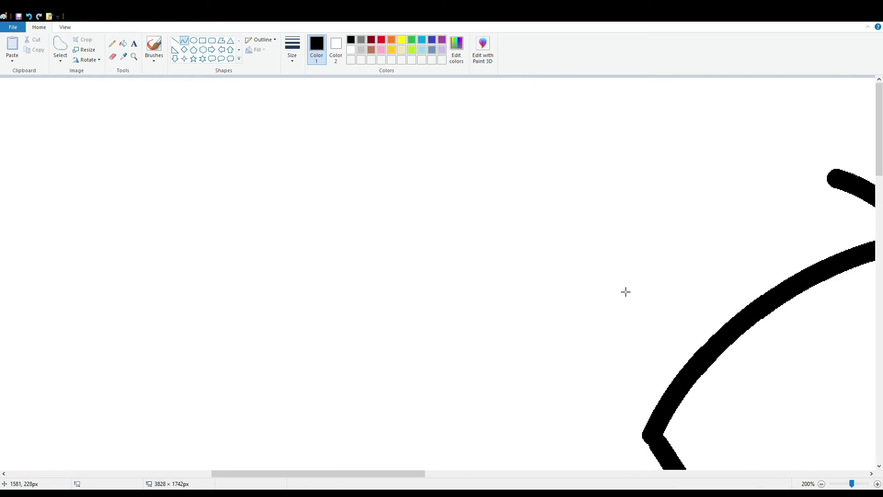
left_click_drag(235, 473, 414, 460)
scroll(484, 316, "down", 3)
scroll(493, 328, "up", 1)
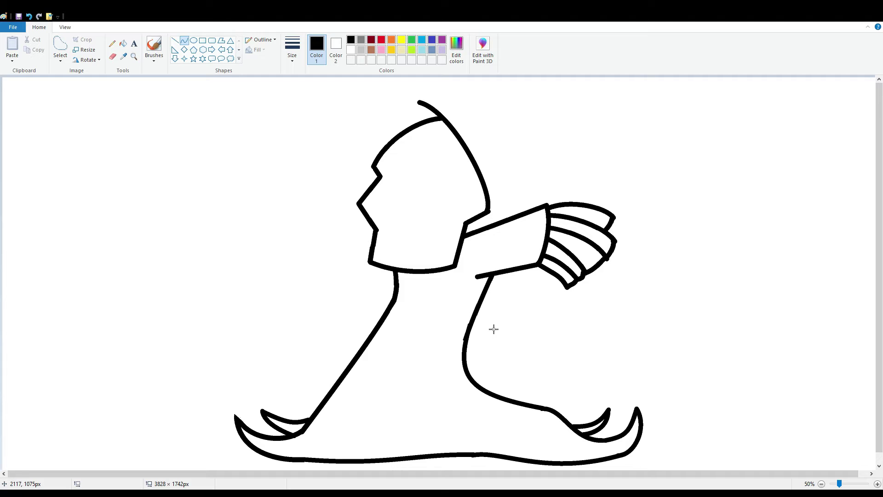
scroll(413, 242, "up", 1)
left_click_drag(350, 473, 534, 473)
scroll(454, 154, "up", 1)
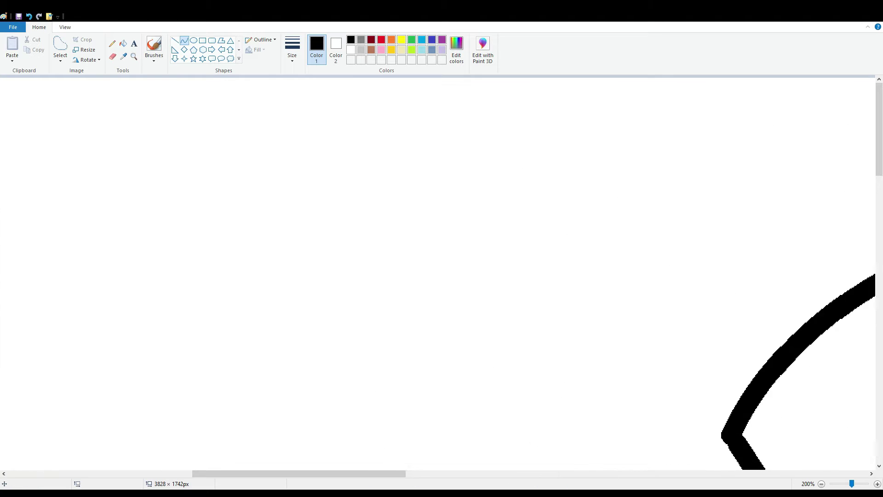
left_click_drag(322, 474, 463, 473)
left_click(361, 49)
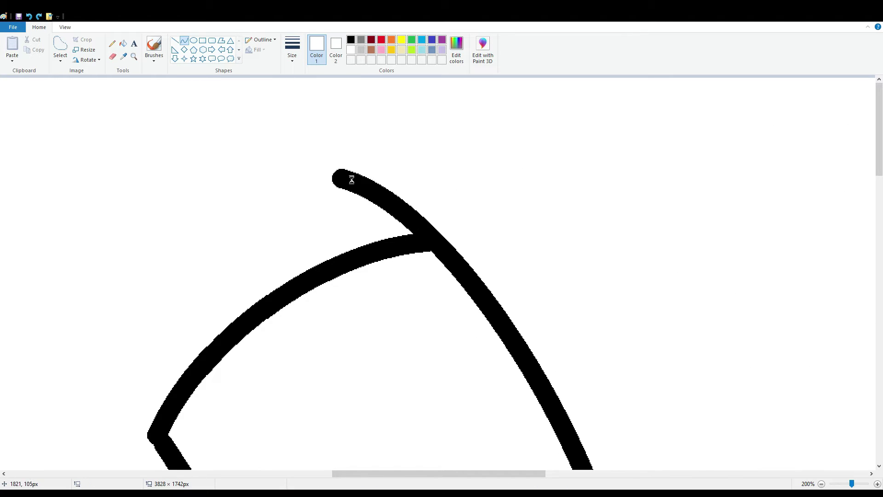
key("ctrl+z")
key("ctrl+y")
left_click_drag(333, 178, 374, 172)
left_click(399, 128)
left_click(124, 44)
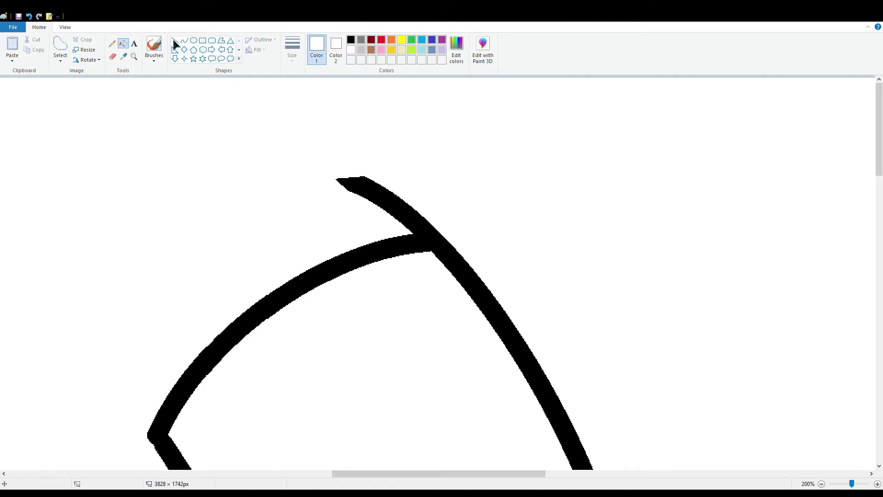
Draw the hood's front edge as a thickened black curve about 68 × 269 px, rising from the forehead outline.
left_click(184, 40)
left_click(351, 40)
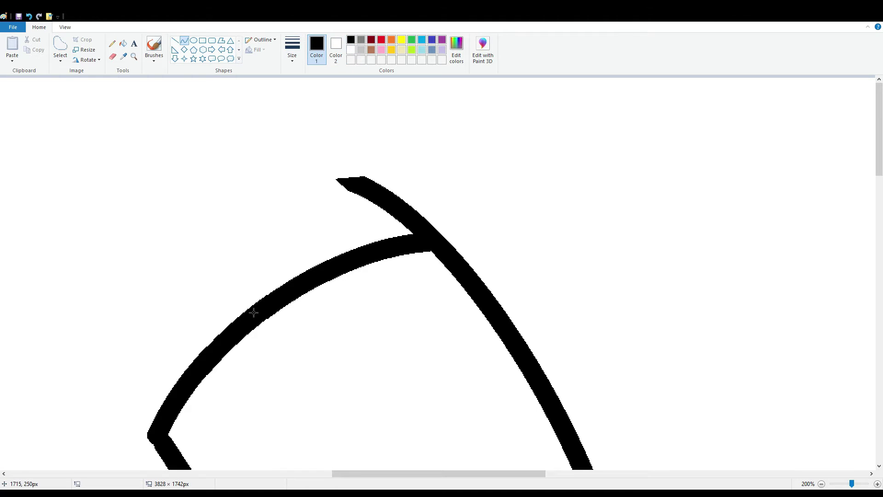
left_click_drag(212, 343, 266, 100)
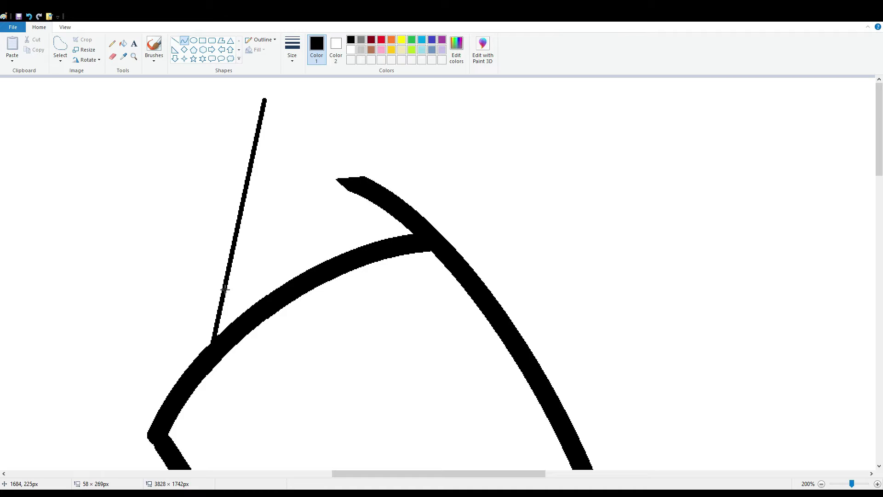
left_click_drag(225, 289, 207, 276)
left_click_drag(244, 188, 203, 270)
key("ctrl+plus")
key("ctrl+plus")
key("ctrl+plus")
key("ctrl+plus")
key("ctrl+plus")
key("ctrl+plus")
key("ctrl+plus")
key("ctrl+plus")
key("ctrl+plus")
key("ctrl+plus")
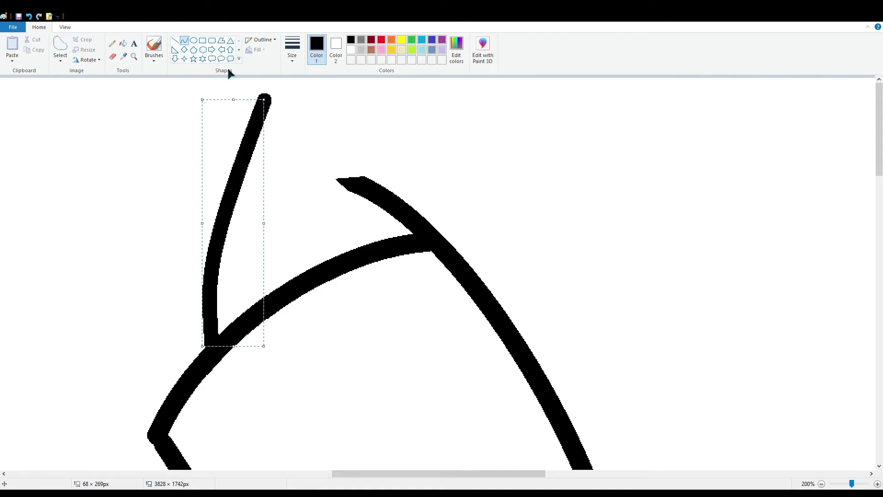
left_click_drag(245, 163, 233, 182)
mouse_move(222, 123)
left_mouse_down()
mouse_move(230, 109)
mouse_move(428, 141)
mouse_move(721, 266)
left_mouse_up()
left_click(274, 110)
key("ctrl+z")
Draw the hood's top edge as a bowed curve about 689 × 180 px, running back and down from the front peak.
scroll(753, 264, "down", 1)
left_click_drag(126, 90, 444, 174)
left_click_drag(256, 120, 247, 99)
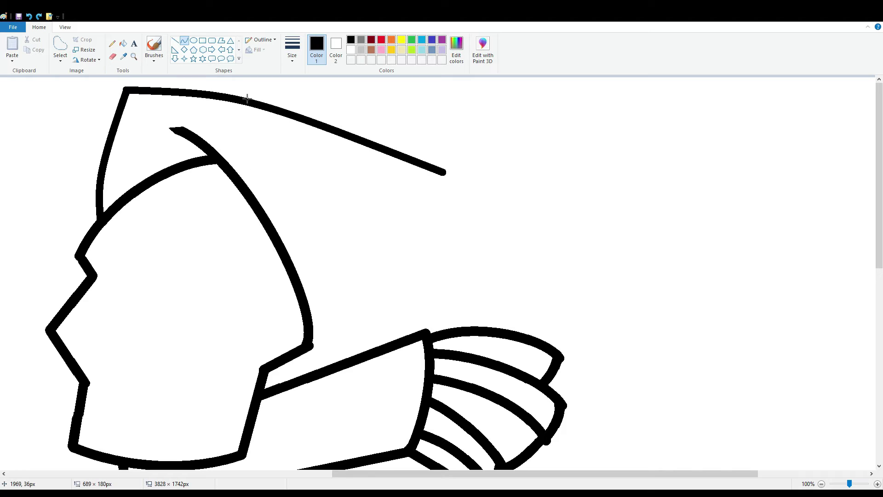
left_click_drag(382, 148, 409, 133)
left_click(524, 201)
Draw the hood's back edge as a slightly bulging curve from its rear corner down to the sleeve's upper edge.
left_click_drag(443, 172, 416, 335)
mouse_move(432, 251)
left_mouse_down()
mouse_move(445, 242)
mouse_move(436, 257)
left_mouse_up()
left_click(563, 247)
left_click_drag(540, 467, 578, 215)
key("ctrl+z")
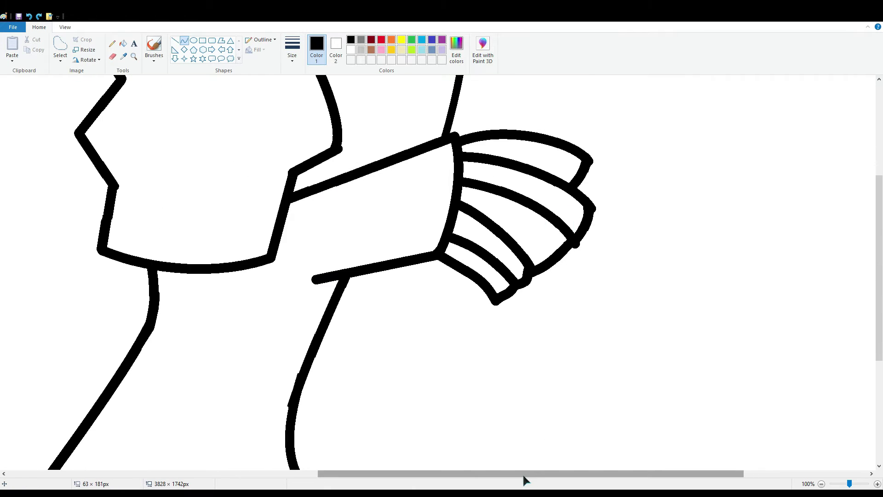
Select the hand with a free-form outline, shrink the selection to 234 × 270 px and place it against the sleeve opening.
scroll(502, 373, "down", 2)
scroll(502, 373, "left", 1)
scroll(491, 225, "up", 4)
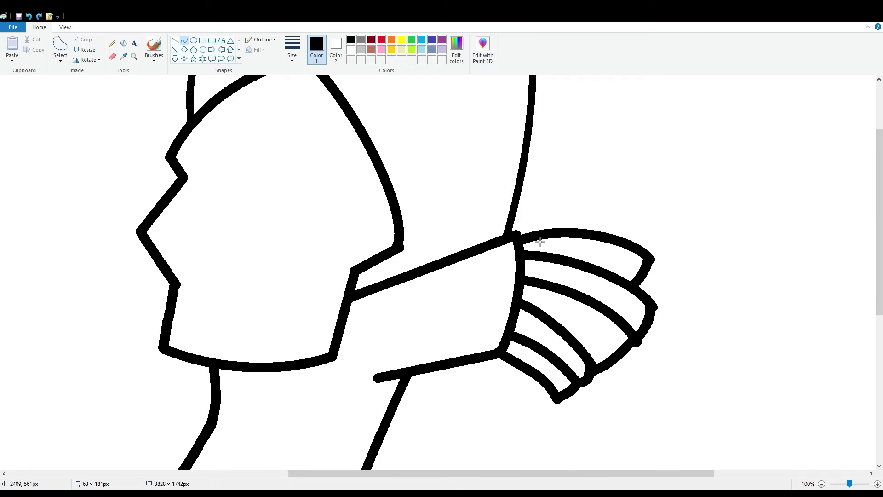
scroll(521, 205, "down", 4)
scroll(503, 236, "down", 2)
scroll(523, 278, "up", 1)
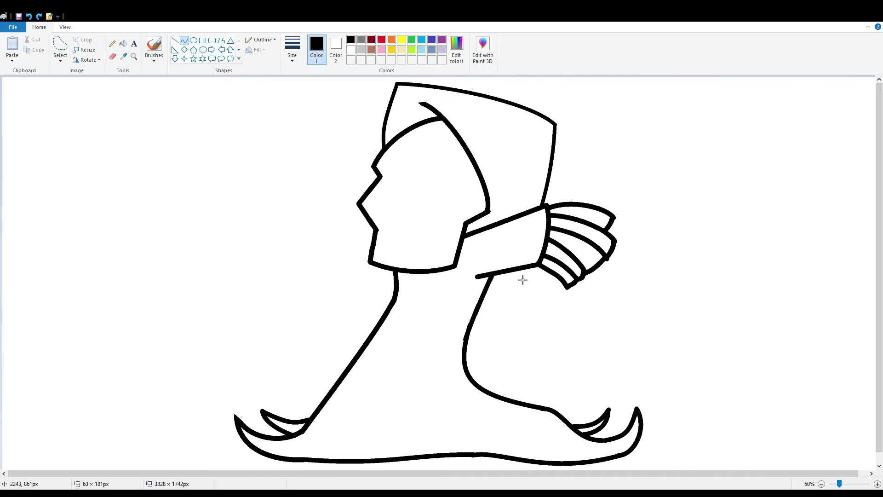
scroll(523, 278, "up", 1)
left_click_drag(295, 478, 568, 483)
scroll(459, 402, "down", 2)
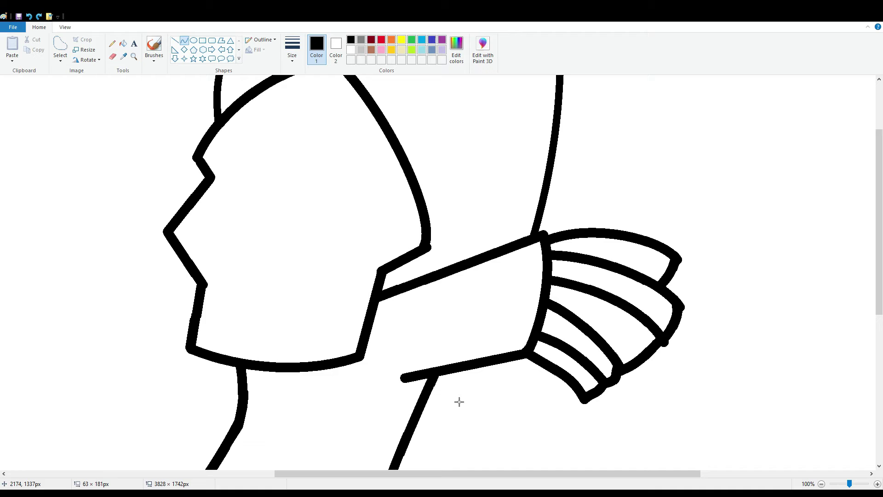
left_click(65, 48)
left_click_drag(648, 426, 544, 378)
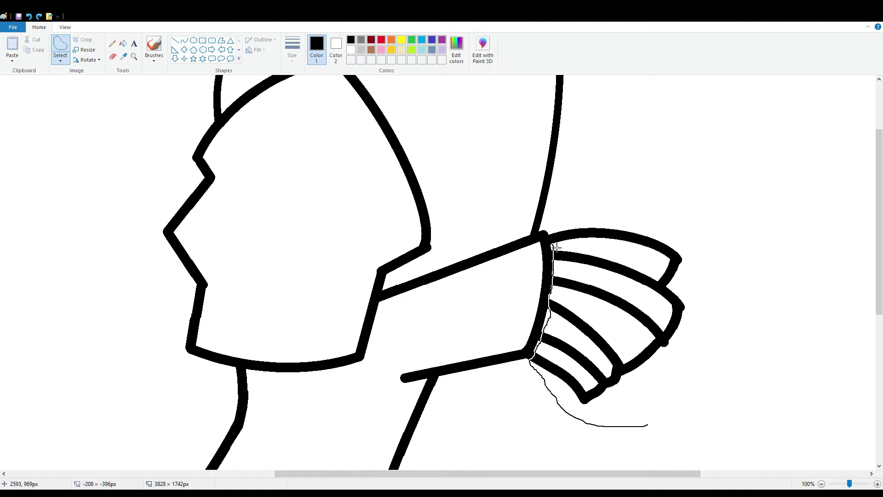
mouse_move(557, 247)
left_mouse_down()
mouse_move(658, 410)
mouse_move(662, 442)
mouse_move(676, 386)
mouse_move(666, 355)
mouse_move(640, 336)
left_mouse_up()
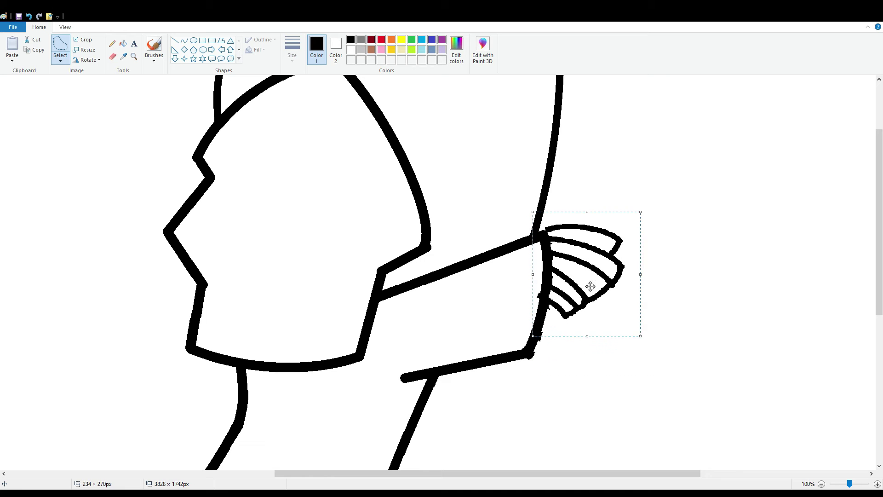
left_click_drag(590, 287, 590, 295)
left_click(711, 276)
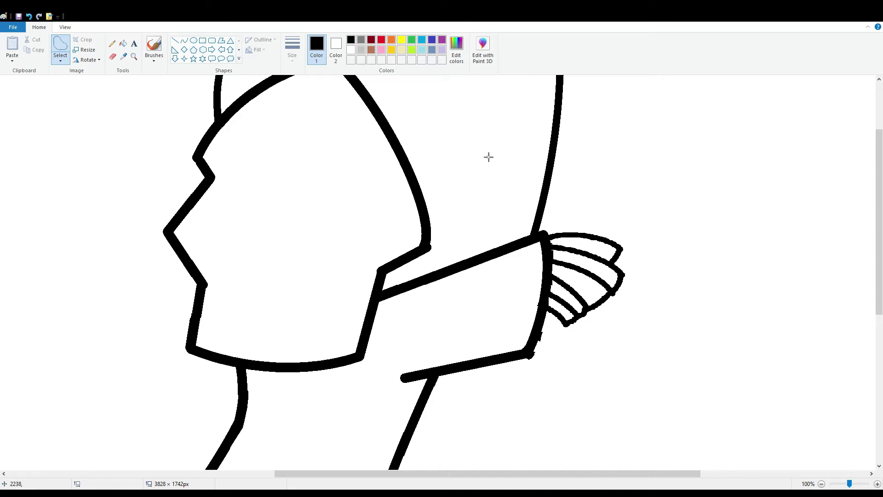
Draw four narrow pointed tooth gaps rising from the jaw line with straight lines.
scroll(269, 211, "down", 3)
left_click(175, 40)
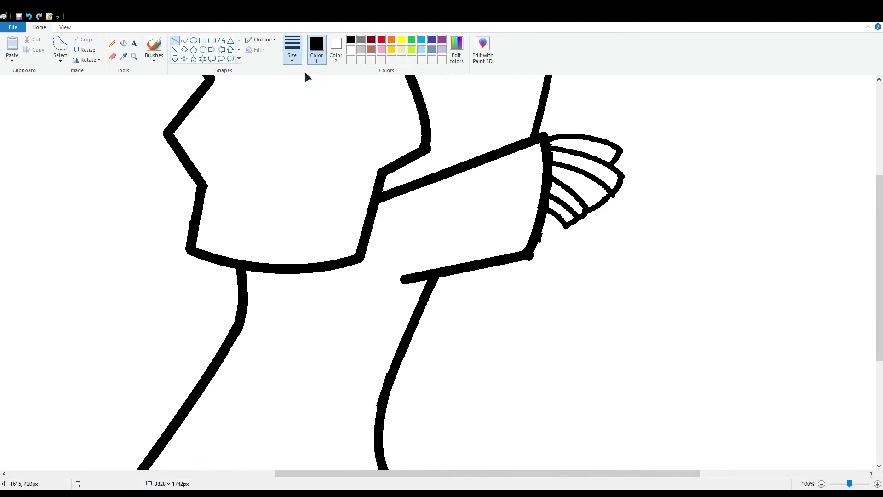
scroll(276, 366, "up", 2)
mouse_move(191, 317)
left_mouse_down()
mouse_move(235, 245)
mouse_move(243, 311)
mouse_move(234, 327)
left_mouse_up()
mouse_move(305, 339)
left_mouse_down()
mouse_move(342, 264)
mouse_move(355, 342)
left_mouse_up()
mouse_move(410, 343)
left_mouse_down()
mouse_move(432, 260)
mouse_move(453, 343)
left_mouse_up()
mouse_move(518, 333)
left_mouse_down()
mouse_move(542, 246)
mouse_move(557, 332)
mouse_move(544, 330)
left_mouse_up()
Fill the pointed tooth gaps along the jaw with black.
left_click(123, 43)
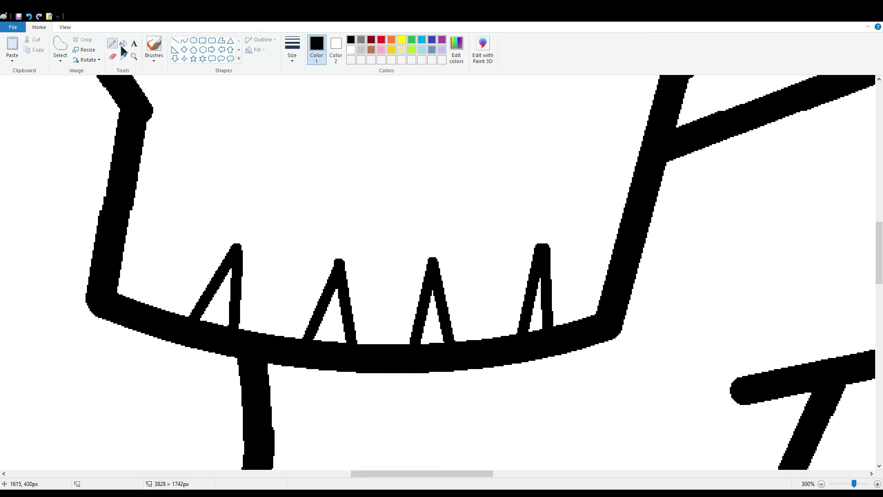
left_click(220, 301)
left_click(335, 320)
left_click(432, 322)
Draw a triangular nose about 58 × 70 px in the middle of the face and fill it with black.
scroll(501, 327, "up", 3)
scroll(501, 327, "down", 3)
scroll(443, 345, "up", 3)
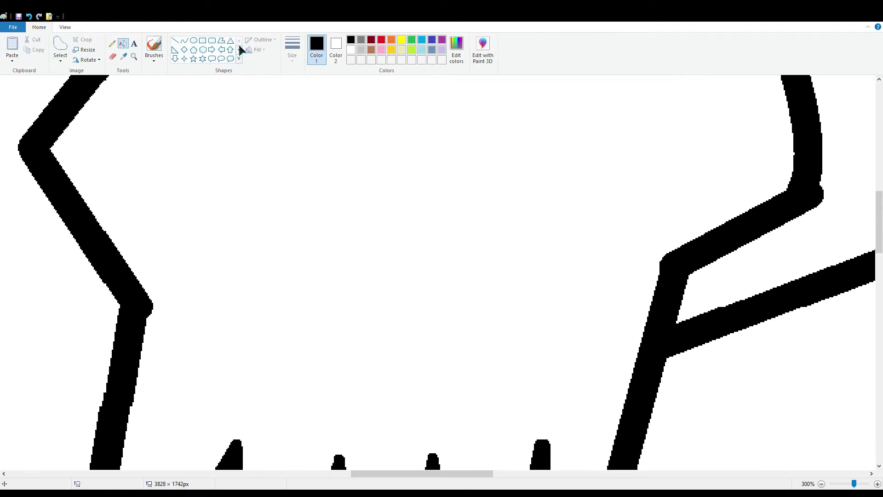
left_click(222, 41)
left_click(822, 484)
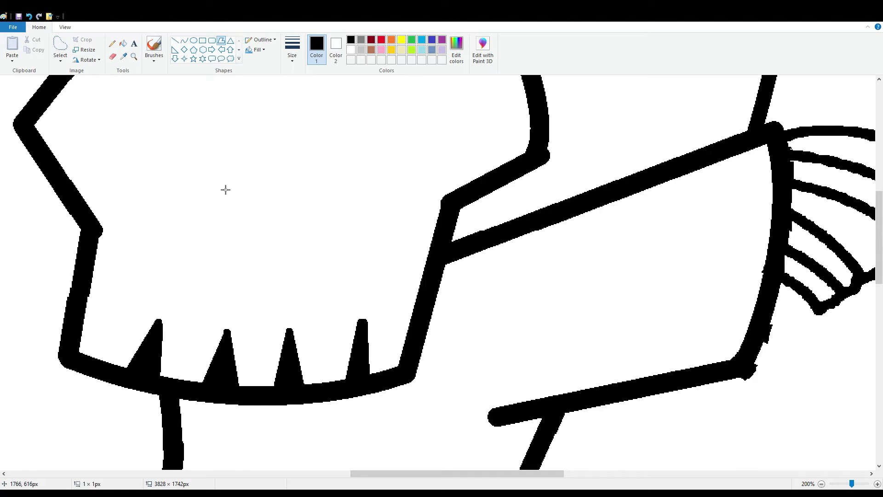
mouse_move(236, 180)
left_mouse_down()
mouse_move(216, 230)
mouse_move(202, 240)
left_mouse_up()
left_click(259, 247)
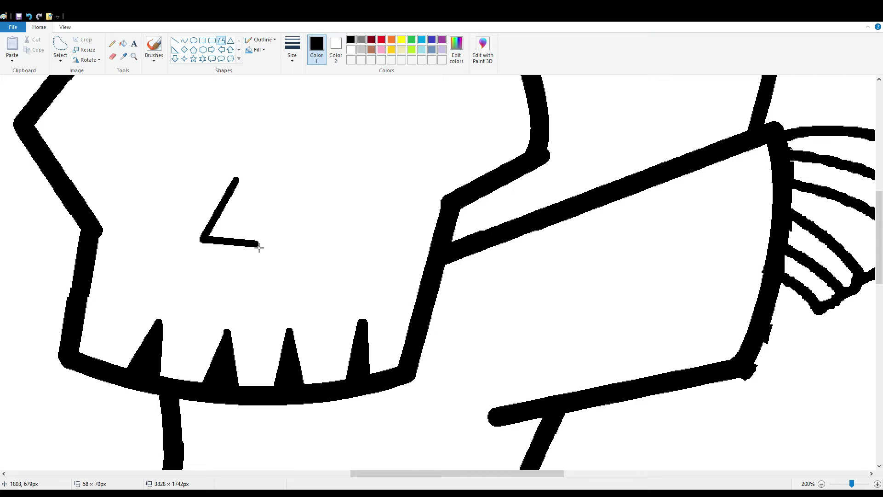
left_click(237, 181)
left_click(122, 43)
left_click(229, 223)
Draw two small triangular nostrils in red inside the nose and fill them with red.
left_click(175, 40)
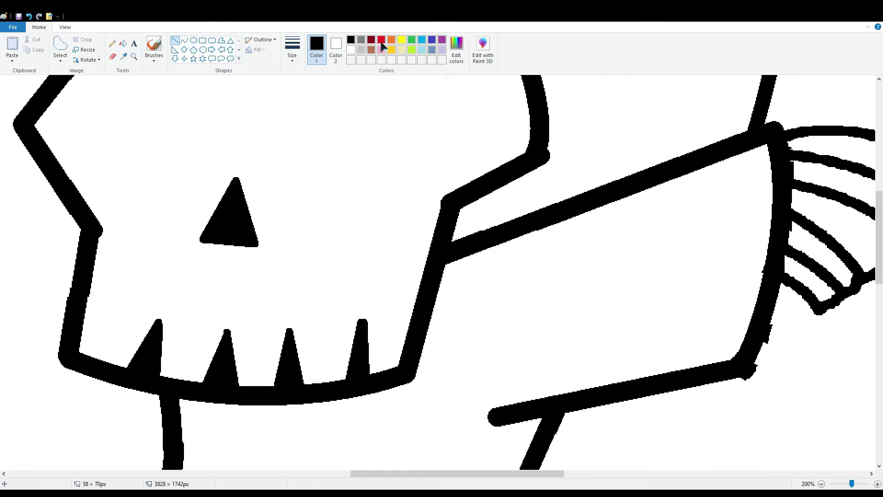
left_click(381, 40)
left_click(222, 42)
mouse_move(213, 232)
left_mouse_down()
mouse_move(227, 206)
mouse_move(230, 232)
left_mouse_up()
left_click(232, 207)
left_click(123, 43)
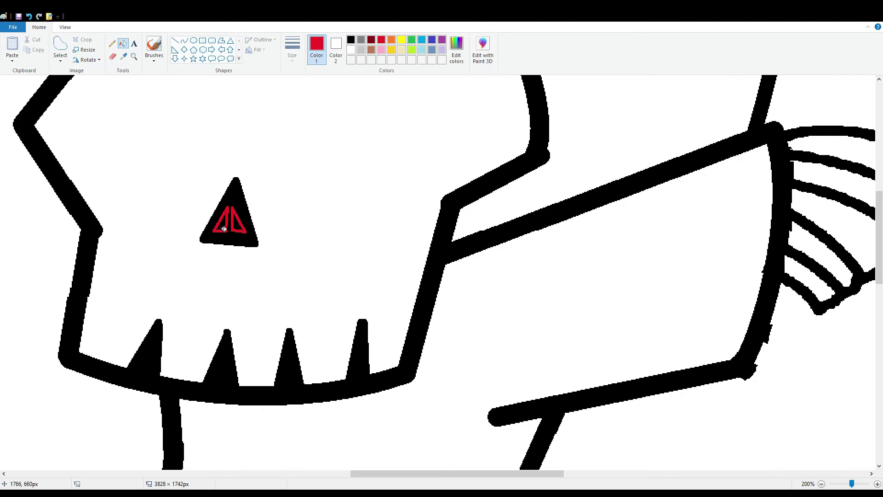
left_click(222, 227)
left_click(237, 225)
scroll(355, 340, "up", 4)
left_click(222, 41)
scroll(285, 207, "down", 4)
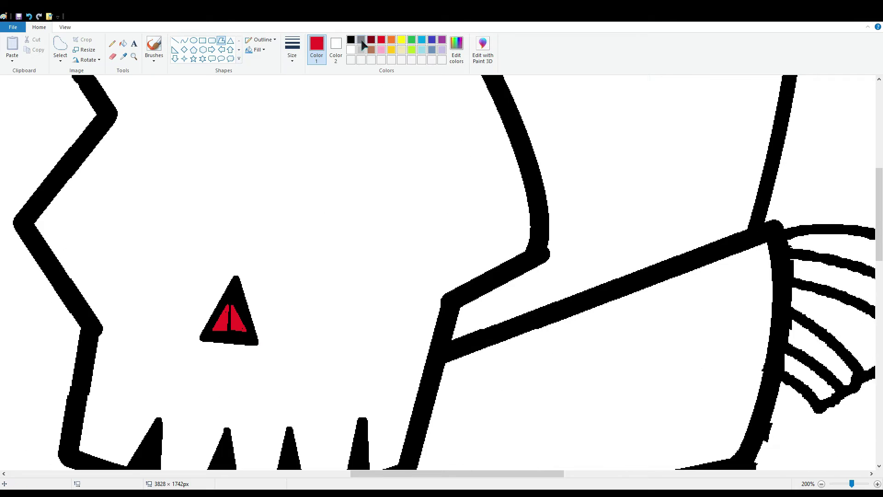
left_click(351, 40)
left_click_drag(285, 141, 286, 184)
left_click(390, 206)
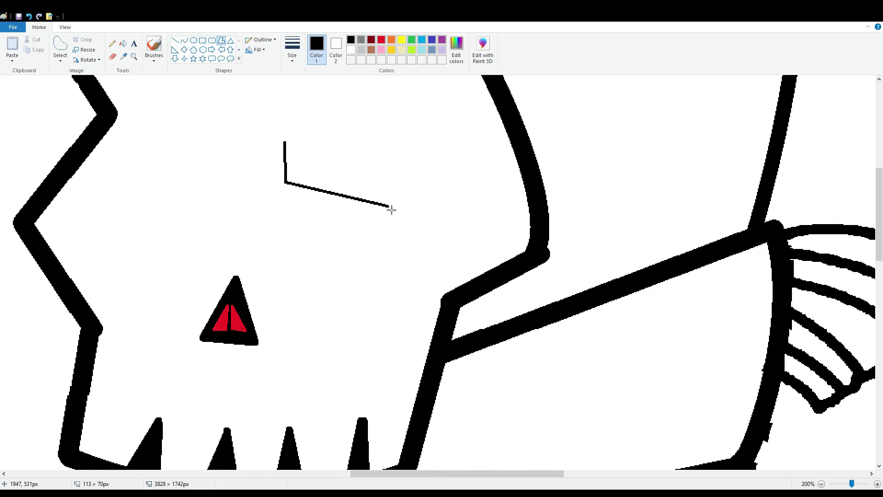
left_click_drag(455, 138, 490, 134)
left_click(286, 143)
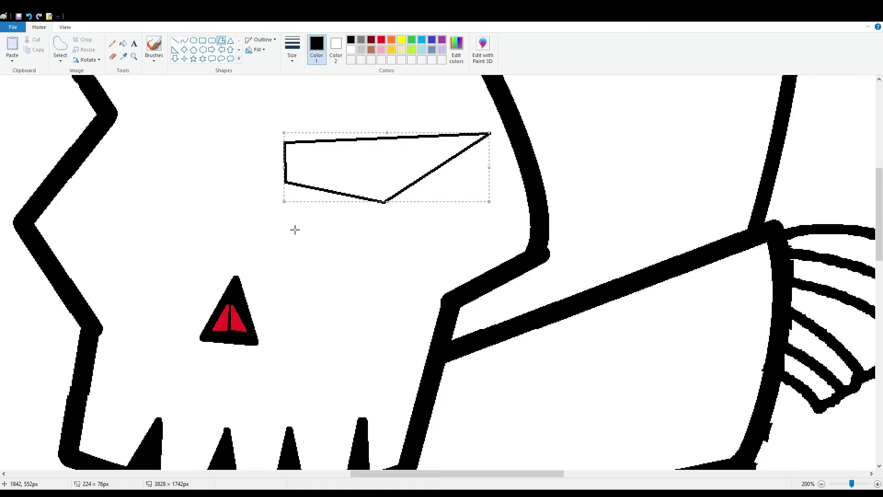
key("ctrl+z")
Sketch the inner and lower edges of the right eye with thin black curves.
left_click(183, 40)
left_click_drag(295, 182, 302, 224)
left_click(284, 188)
mouse_move(293, 221)
left_mouse_down()
mouse_move(297, 230)
mouse_move(434, 197)
mouse_move(426, 221)
left_mouse_up()
left_click(337, 225)
left_click(449, 183)
key("ctrl+z")
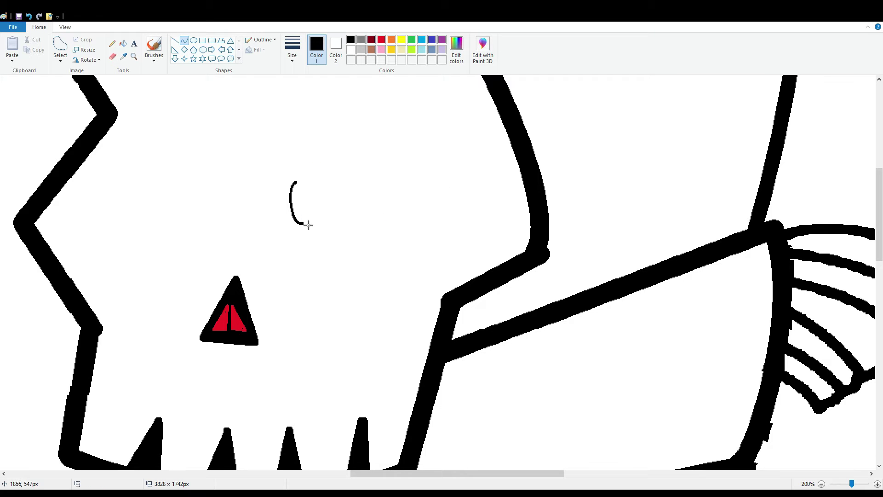
left_click_drag(302, 223, 441, 187)
mouse_move(420, 217)
left_mouse_down()
mouse_move(433, 133)
mouse_move(476, 122)
mouse_move(294, 182)
mouse_move(468, 135)
mouse_move(453, 132)
mouse_move(434, 191)
left_mouse_up()
left_click(426, 215)
left_click(464, 187)
Draw the right eye's slanted upper edge and its outer edge with a much thicker black line.
left_click(175, 40)
left_click(318, 274)
key("ctrl+plus")
key("ctrl+plus")
key("ctrl+plus")
key("ctrl+plus")
key("ctrl+plus")
key("ctrl+plus")
key("ctrl+plus")
key("ctrl+plus")
key("ctrl+plus")
key("ctrl+plus")
key("ctrl+plus")
key("ctrl+plus")
key("ctrl+minus")
key("ctrl+minus")
key("ctrl+minus")
left_click(485, 133)
mouse_move(453, 150)
left_mouse_down()
mouse_move(477, 126)
mouse_move(463, 127)
left_mouse_up()
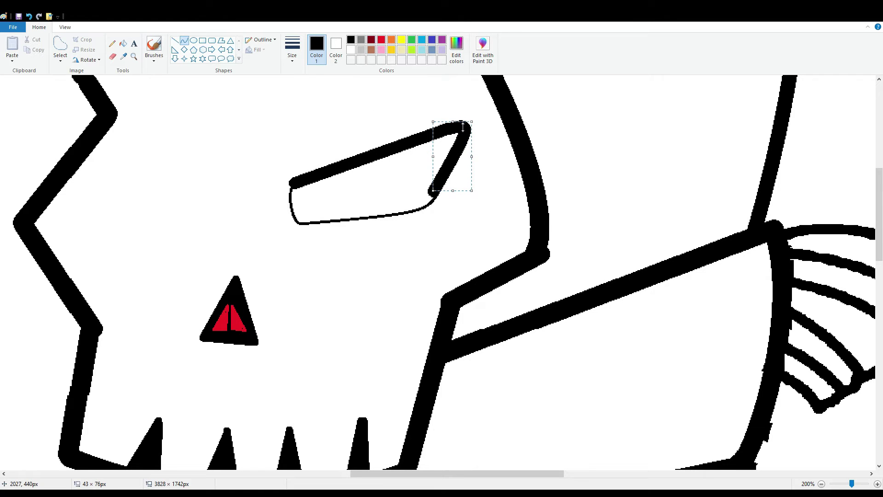
left_click(464, 197)
Trace the right eye's lower and inner edges with thick black curves to close its outline.
left_click_drag(434, 191, 298, 222)
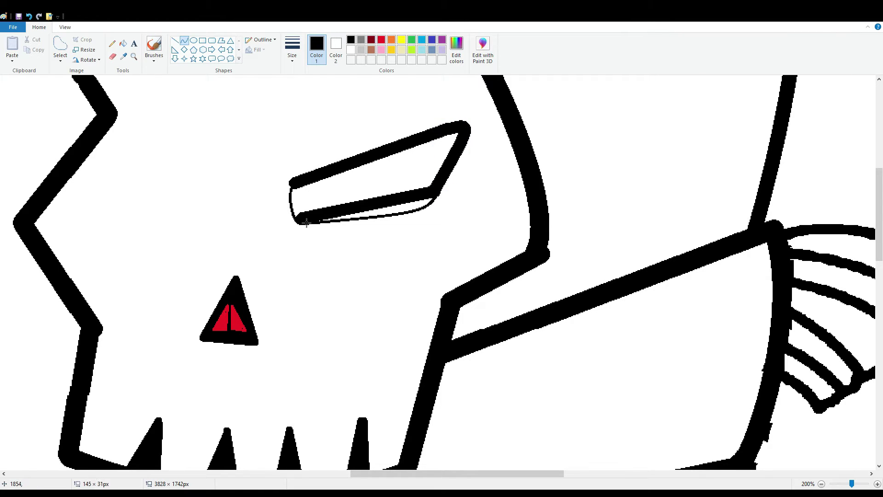
left_click_drag(386, 209, 426, 215)
mouse_move(294, 183)
left_mouse_down()
mouse_move(299, 221)
mouse_move(292, 199)
left_mouse_up()
left_click(361, 197)
key("ctrl+z")
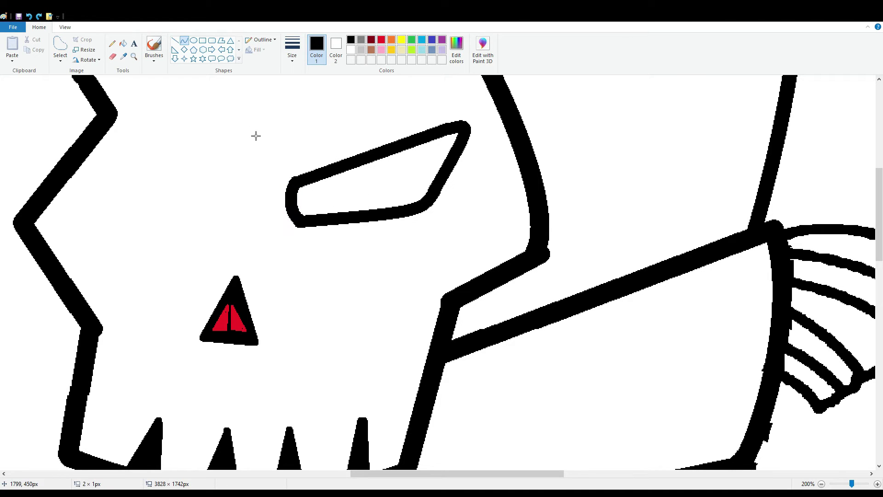
Fill the right eye with red.
left_click(123, 44)
left_click(381, 39)
left_click(367, 184)
Outline the left eye in thick black against the profile edge, erasing stray marks and closing its outer side with a slanted line.
left_click(175, 41)
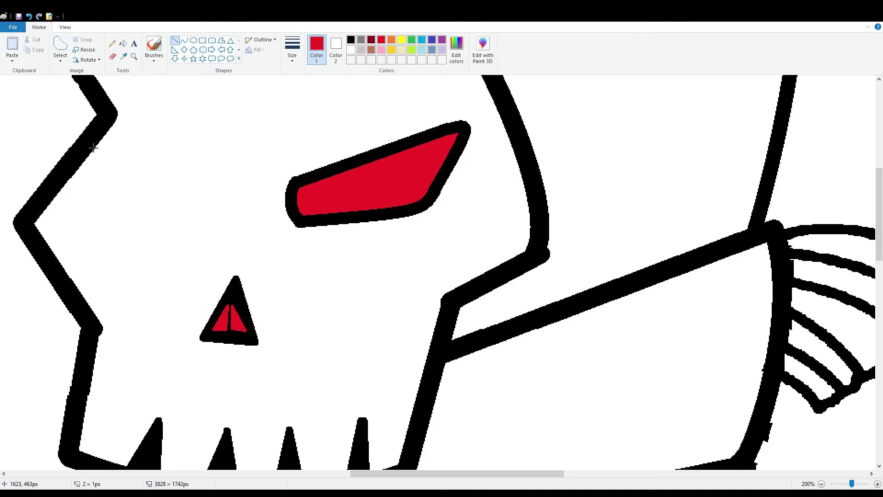
mouse_move(93, 148)
left_mouse_down()
mouse_move(169, 223)
mouse_move(198, 162)
left_mouse_up()
left_click(351, 40)
left_click(184, 41)
mouse_move(189, 195)
left_mouse_down()
mouse_move(204, 207)
mouse_move(192, 180)
mouse_move(106, 110)
left_mouse_up()
left_click(176, 41)
left_click(113, 56)
mouse_move(95, 171)
left_mouse_down()
mouse_move(117, 172)
mouse_move(151, 226)
mouse_move(72, 181)
mouse_move(124, 141)
mouse_move(111, 122)
left_mouse_up()
left_click(175, 41)
left_click(208, 101)
left_click_drag(121, 130, 77, 173)
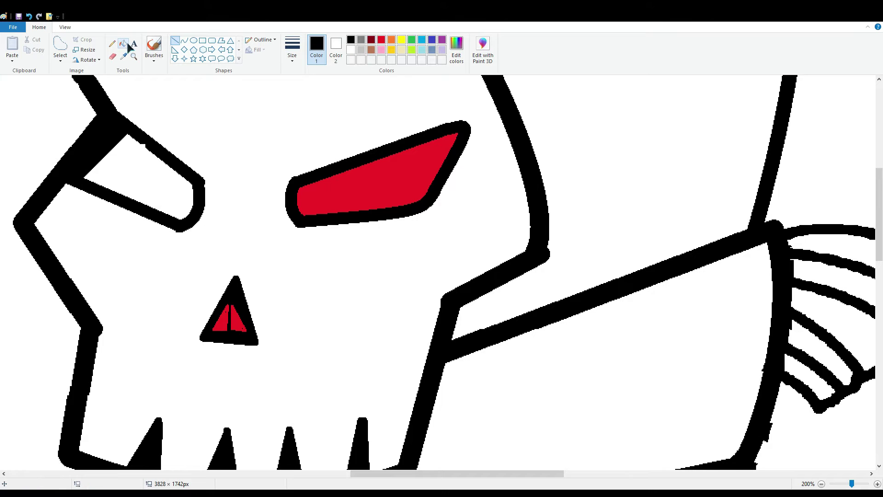
Fill the left eye with red.
left_click(123, 44)
left_click(382, 40)
left_click(172, 189)
Recolor both eyes and the nose solid black.
scroll(178, 280, "down", 2)
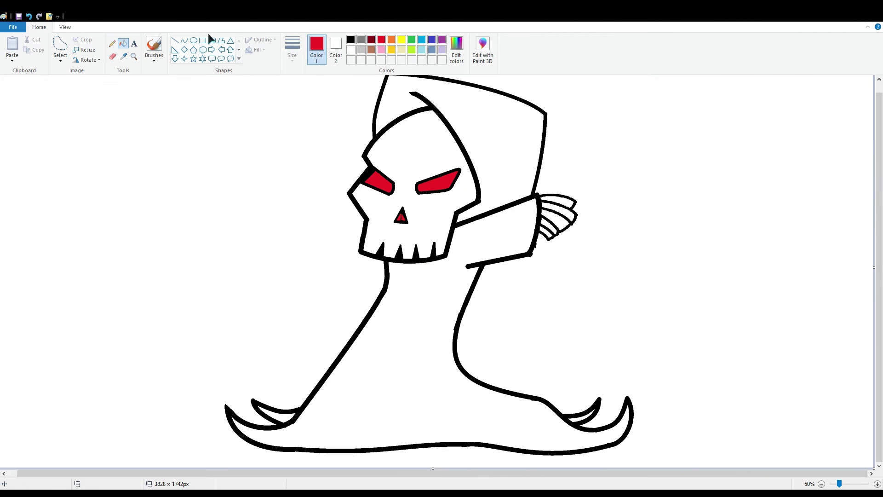
left_click(350, 40)
left_click(378, 182)
left_click(437, 183)
scroll(788, 426, "up", 1)
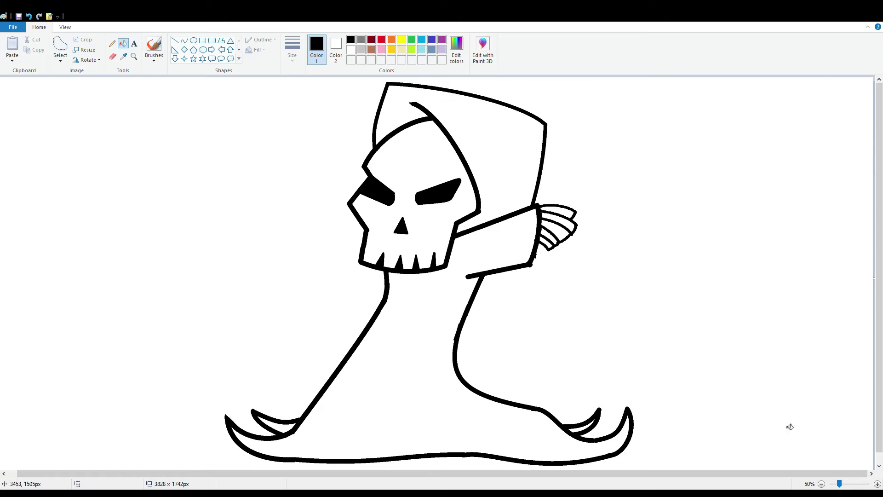
Draw the small end finger of a fist in thin black curves, in the empty area below the bony hand.
scroll(788, 426, "down", 1)
left_click(876, 484)
left_click_drag(414, 473, 797, 473)
left_click(877, 483)
scroll(437, 272, "down", 5)
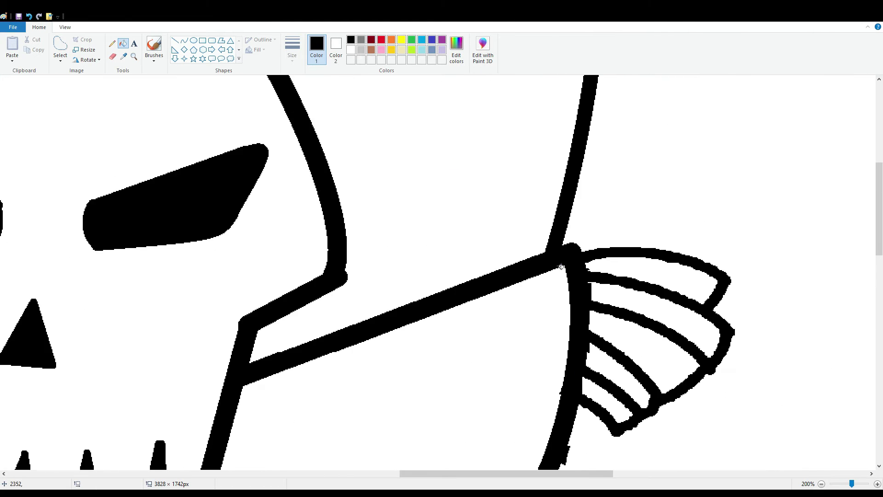
left_click(175, 40)
mouse_move(560, 229)
left_mouse_down()
mouse_move(551, 266)
mouse_move(619, 278)
left_mouse_up()
key("Delete")
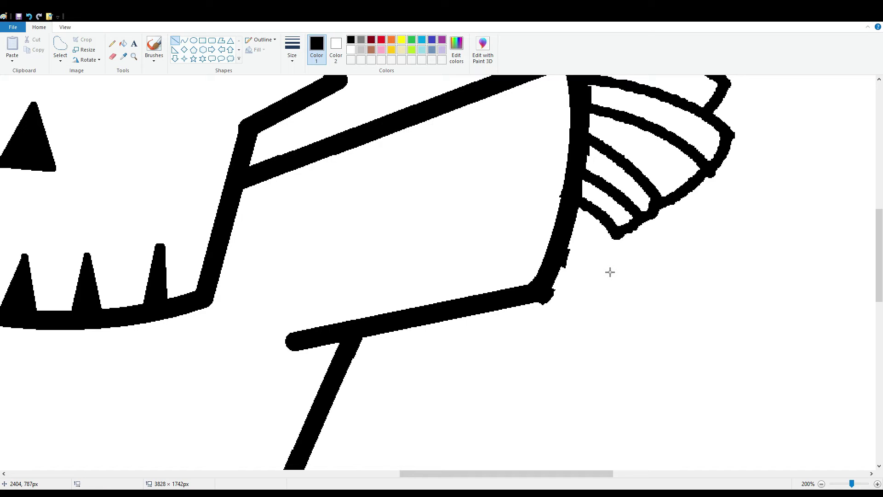
left_click(185, 41)
mouse_move(627, 345)
left_mouse_down()
mouse_move(642, 329)
mouse_move(683, 321)
left_mouse_up()
key("ctrl+z")
left_click_drag(637, 344, 647, 415)
mouse_move(641, 362)
left_mouse_down()
mouse_move(622, 360)
mouse_move(639, 392)
mouse_move(666, 391)
left_mouse_up()
Draw a longer, rounded second finger overlapping the small finger and close its lower end with a curve.
mouse_move(667, 399)
left_mouse_down()
mouse_move(671, 407)
mouse_move(655, 324)
mouse_move(671, 311)
left_mouse_up()
left_click(672, 406)
mouse_move(659, 332)
left_mouse_down()
mouse_move(633, 330)
mouse_move(640, 303)
mouse_move(714, 391)
left_mouse_up()
left_click_drag(696, 345, 683, 319)
left_click(746, 345)
left_click_drag(677, 403, 713, 391)
left_click_drag(696, 399, 701, 407)
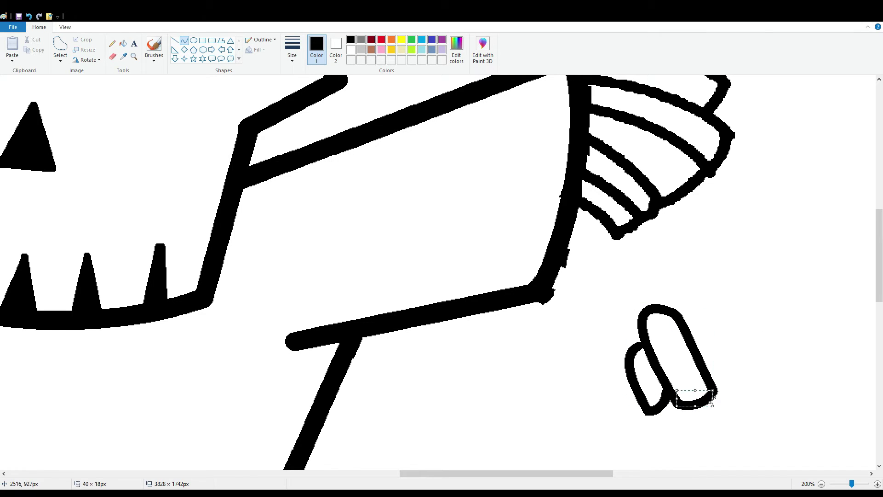
left_click(752, 361)
Add a rounded third finger beside the second one, with curved side and lower edges.
mouse_move(684, 325)
left_mouse_down()
mouse_move(726, 314)
mouse_move(689, 308)
mouse_move(693, 301)
left_mouse_up()
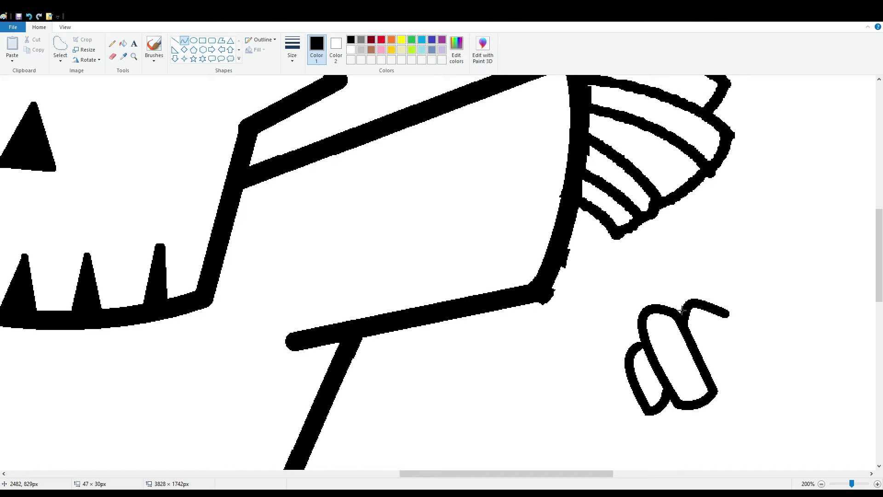
left_click_drag(682, 310, 714, 298)
mouse_move(727, 314)
left_mouse_down()
mouse_move(742, 385)
mouse_move(714, 391)
left_mouse_up()
left_click(746, 372)
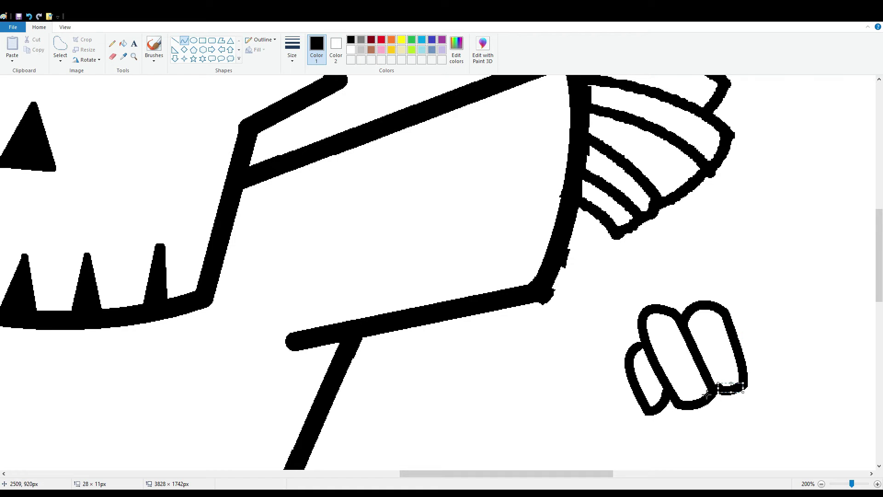
left_click(727, 391)
left_click(773, 381)
Outline a wider fourth finger with a rounded knuckle and a curved base beside the third finger.
mouse_move(735, 317)
left_mouse_down()
mouse_move(785, 332)
mouse_move(755, 292)
left_mouse_up()
mouse_move(781, 322)
left_mouse_down()
mouse_move(794, 290)
mouse_move(789, 356)
mouse_move(744, 386)
left_mouse_up()
mouse_move(778, 377)
left_mouse_down()
mouse_move(796, 383)
mouse_move(789, 380)
left_mouse_up()
left_click(112, 56)
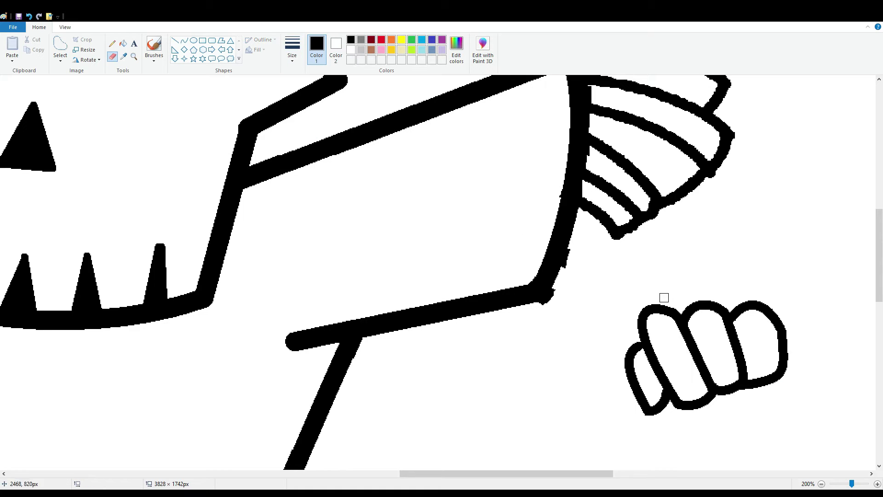
Add a small, rounded thumb tip protruding from the outer side of the fourth finger.
left_click(184, 40)
mouse_move(780, 375)
left_mouse_down()
mouse_move(800, 362)
mouse_move(801, 346)
left_mouse_up()
left_click_drag(796, 366, 804, 378)
left_click(808, 365)
left_click(825, 325)
mouse_move(801, 345)
left_mouse_down()
mouse_move(781, 378)
mouse_move(779, 360)
left_mouse_up()
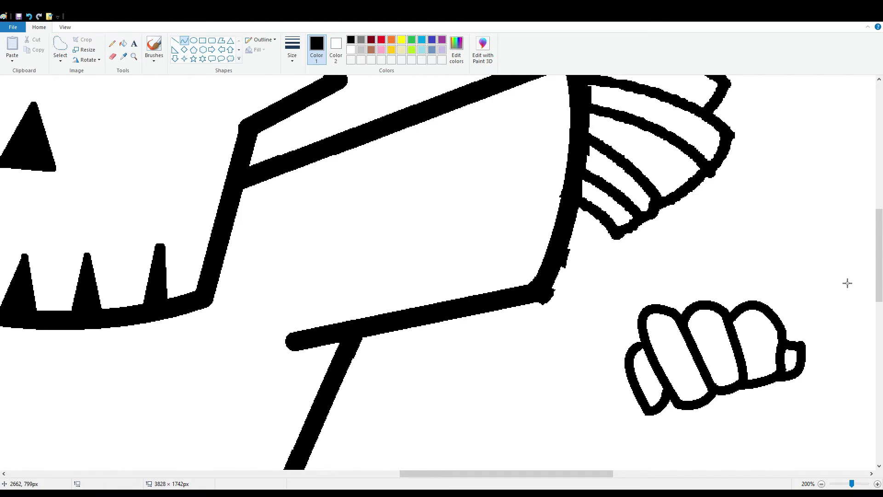
Select the whole fist with a rectangular selection and turn on transparent selection.
left_click(60, 58)
left_click(83, 81)
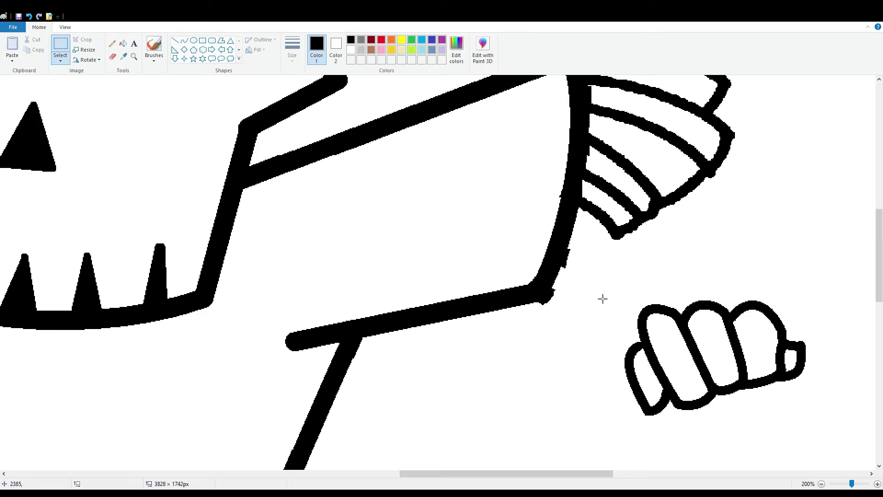
left_click_drag(617, 267, 823, 433)
mouse_move(766, 379)
left_mouse_down()
mouse_move(716, 336)
mouse_move(731, 358)
left_mouse_up()
left_click(65, 60)
left_click(83, 143)
left_click_drag(658, 357, 639, 320)
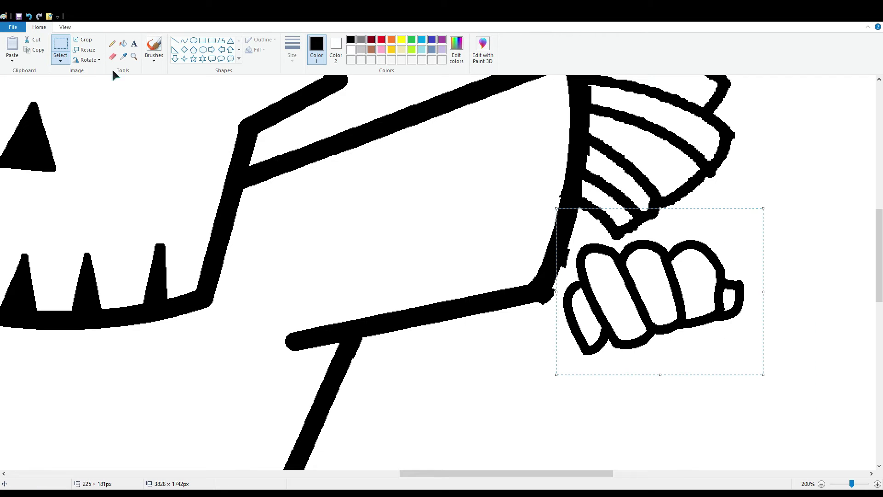
left_click(92, 61)
left_click(97, 112)
left_click(90, 60)
left_click(97, 111)
left_click(91, 60)
left_click(105, 104)
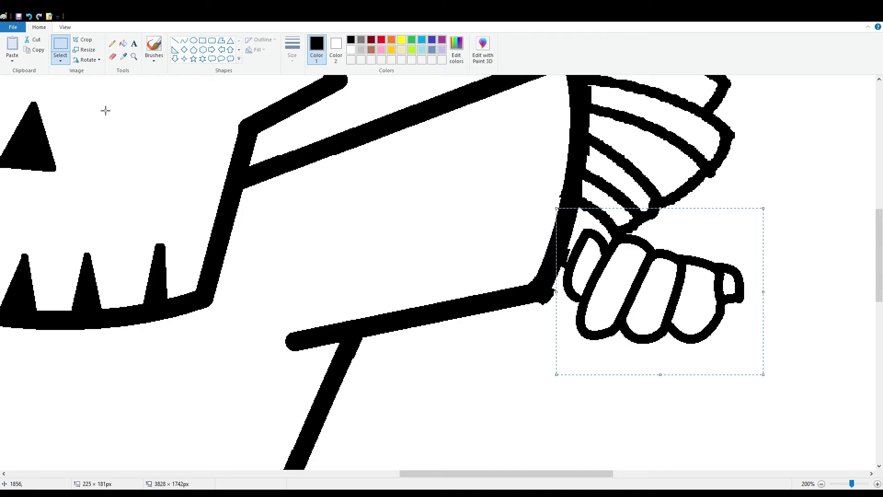
left_click(91, 59)
left_click(109, 104)
left_click(92, 58)
left_click(103, 71)
left_click_drag(635, 298, 700, 291)
left_click(95, 60)
left_click(100, 71)
left_click(91, 60)
left_click(89, 71)
left_click(89, 62)
left_click(89, 71)
left_click(87, 60)
left_click(89, 71)
left_click_drag(614, 409, 601, 388)
left_click_drag(646, 352, 665, 349)
key("ctrl+z")
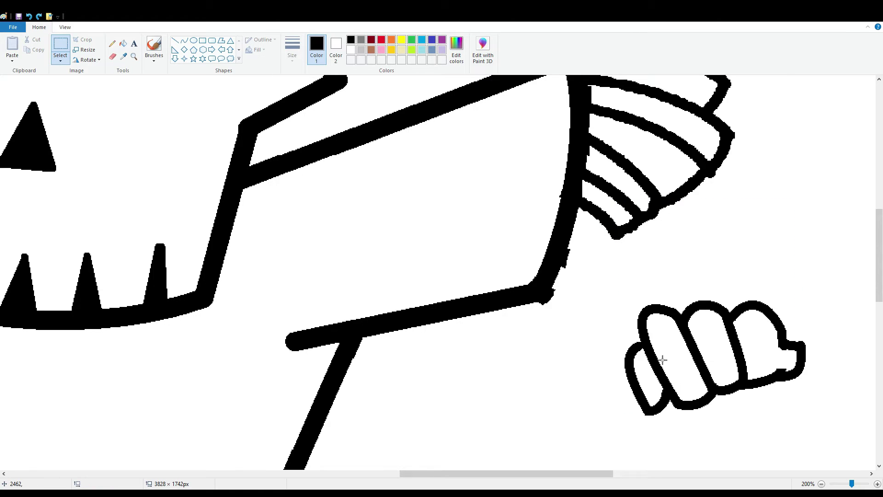
key("ctrl+z")
key("ctrl+z")
Move the fist against the lower end of the sleeve cuff, directly below the ribbed bony hand.
left_click_drag(718, 376, 816, 422)
left_click_drag(781, 375, 704, 307)
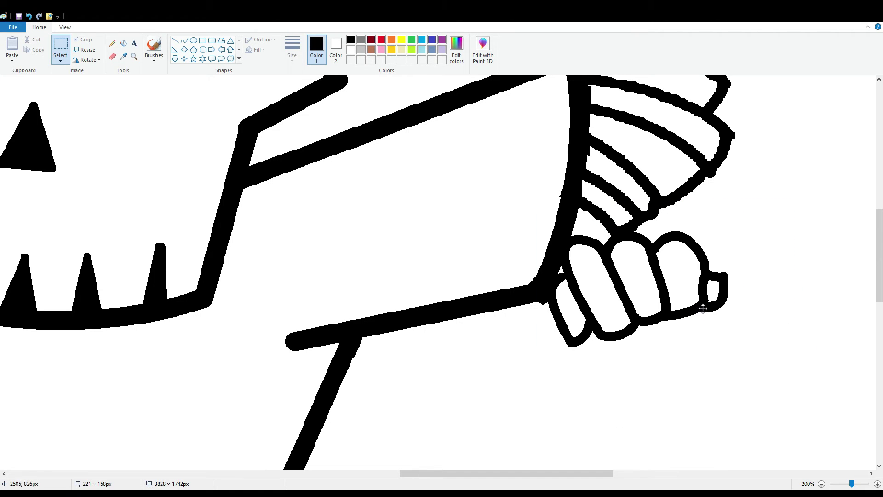
left_click(770, 251)
Draw two parallel slanted black lines rising from the bony hand as the upper part of a staff.
scroll(623, 325, "up", 3)
scroll(632, 325, "down", 2)
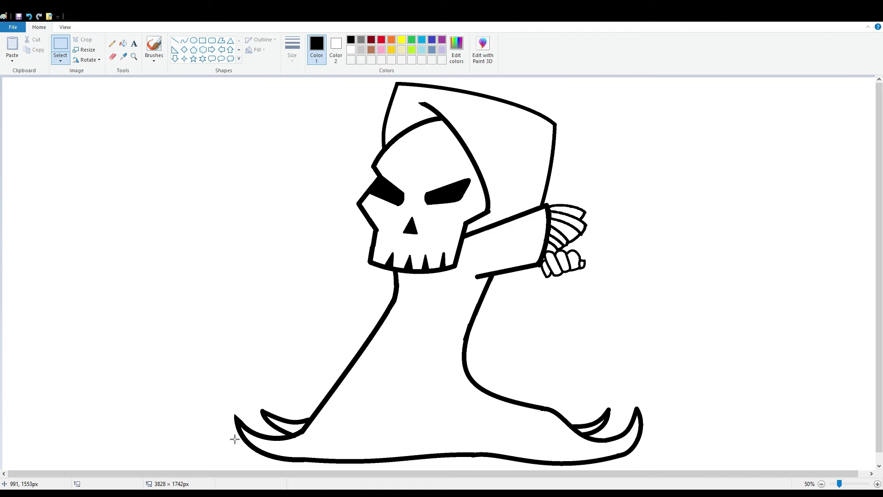
left_click(175, 41)
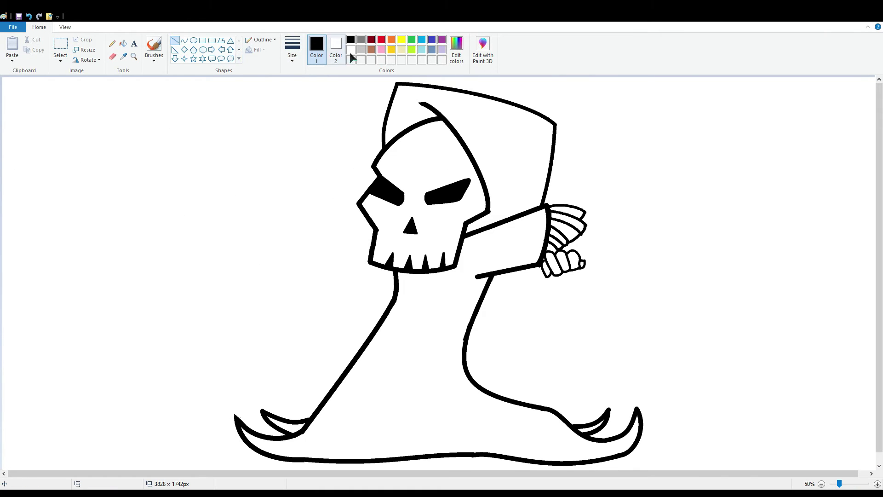
left_click_drag(579, 158, 567, 204)
left_click_drag(583, 159, 567, 205)
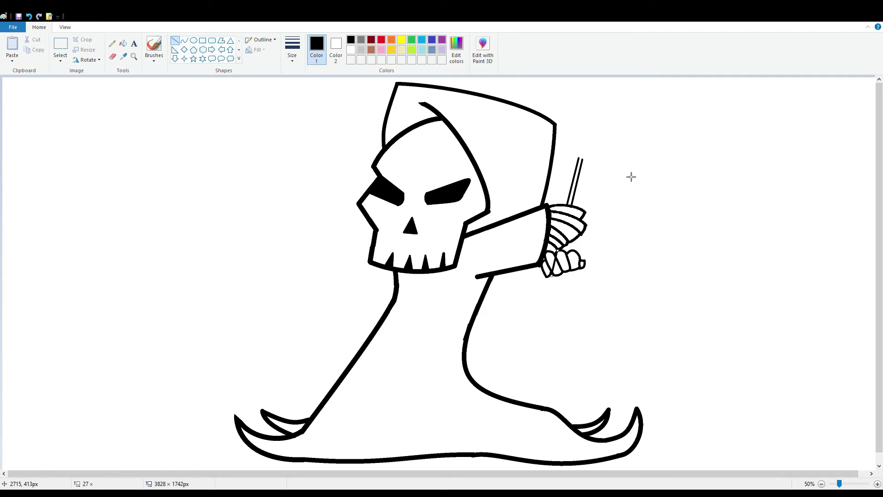
Continue the staff below the fist with two parallel slanted lines and close its lower end.
scroll(230, 473, "up", 2)
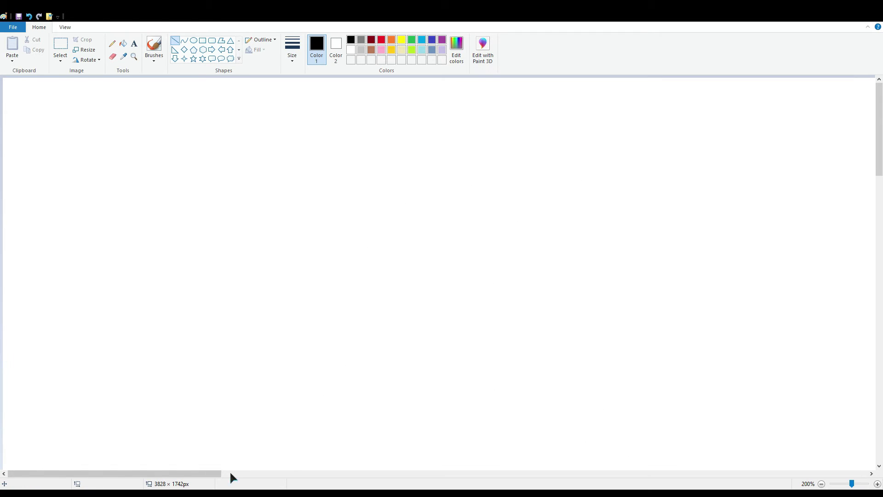
left_click_drag(198, 473, 642, 474)
scroll(406, 300, "down", 7)
left_click_drag(401, 285, 383, 389)
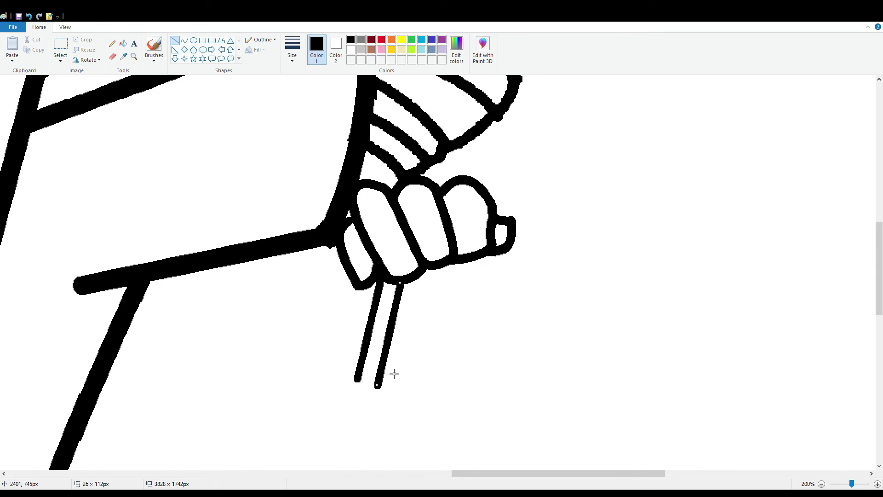
scroll(395, 372, "down", 2)
left_click_drag(389, 236, 319, 479)
scroll(329, 220, "down", 3)
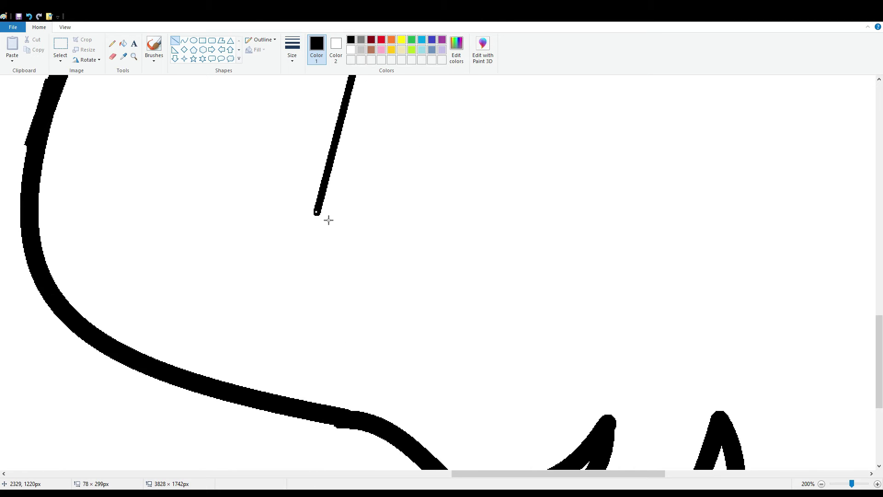
scroll(350, 229, "up", 2)
left_click_drag(361, 177, 294, 411)
left_click_drag(294, 411, 315, 419)
Extend the staff's left edge upward and draw an S-curved upper flag edge from its top out to a pointed tip.
scroll(420, 363, "up", 7)
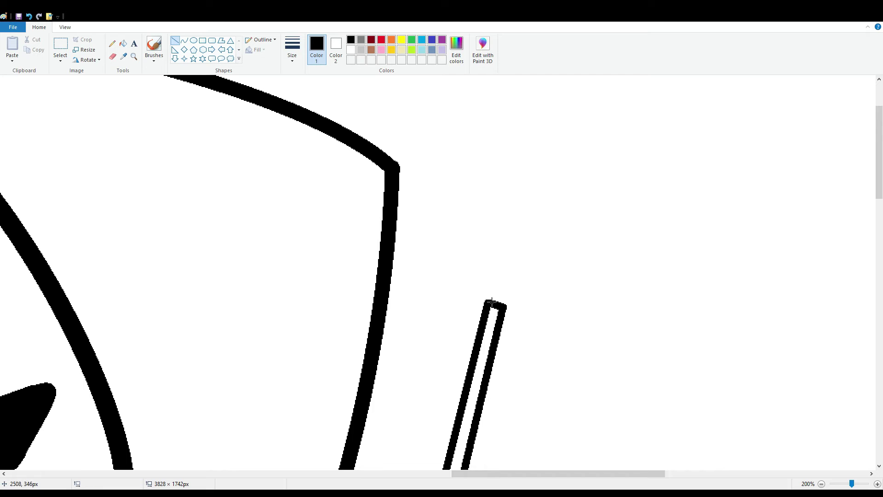
mouse_move(486, 303)
left_mouse_down()
mouse_move(538, 108)
mouse_move(672, 154)
mouse_move(861, 264)
mouse_move(875, 233)
left_mouse_up()
left_click(184, 40)
left_click_drag(598, 473, 680, 473)
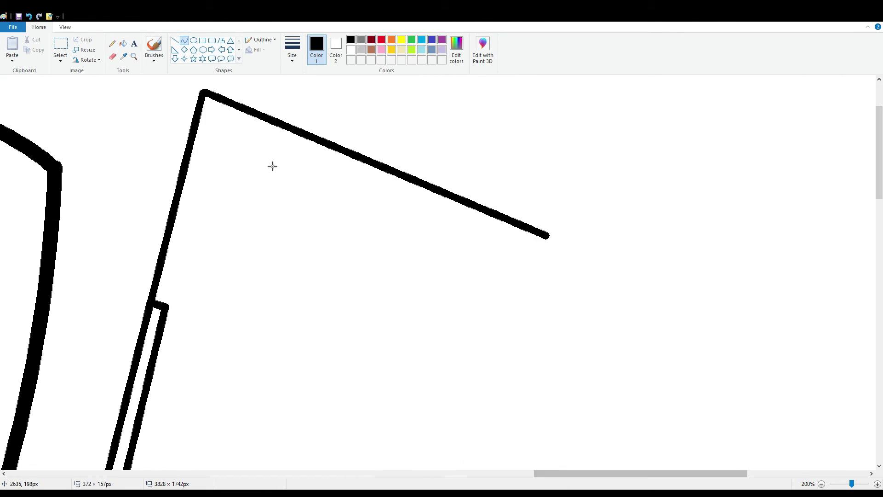
key("ctrl+z")
key("ctrl+z")
key("ctrl+y")
mouse_move(202, 94)
left_mouse_down()
mouse_move(416, 178)
mouse_move(566, 216)
left_mouse_up()
left_click_drag(382, 151, 359, 96)
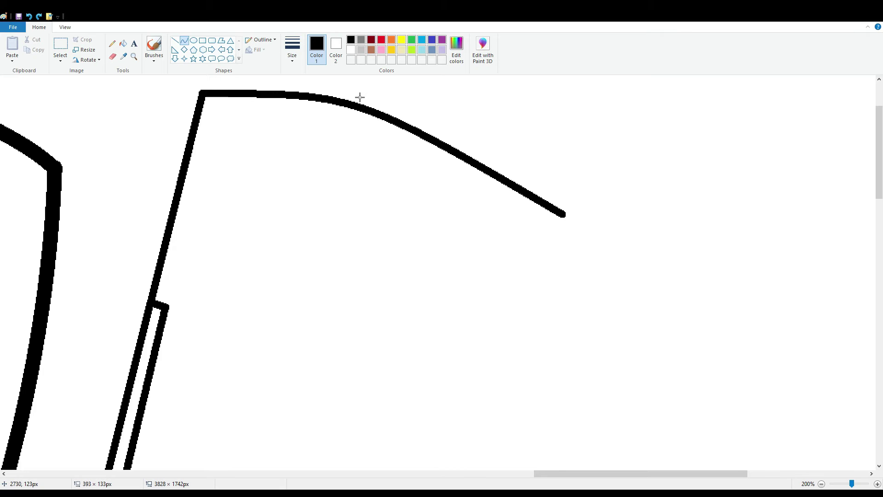
left_click_drag(397, 166, 381, 249)
left_click_drag(168, 311, 566, 223)
left_click_drag(294, 331, 396, 359)
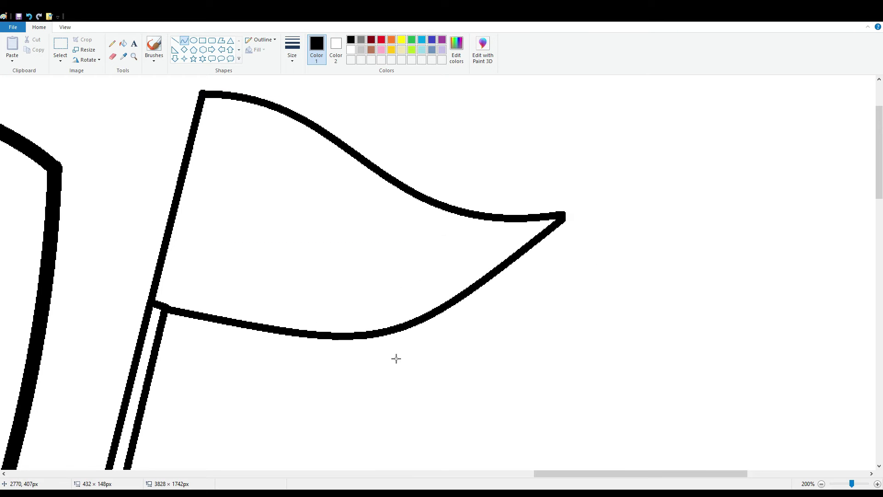
left_click_drag(404, 281, 349, 240)
key("ctrl+z")
Close the pennant with a curved lower edge running from its tip back to the staff's top corner.
mouse_move(561, 214)
left_mouse_down()
mouse_move(414, 284)
mouse_move(168, 306)
left_mouse_up()
left_click_drag(445, 265, 245, 253)
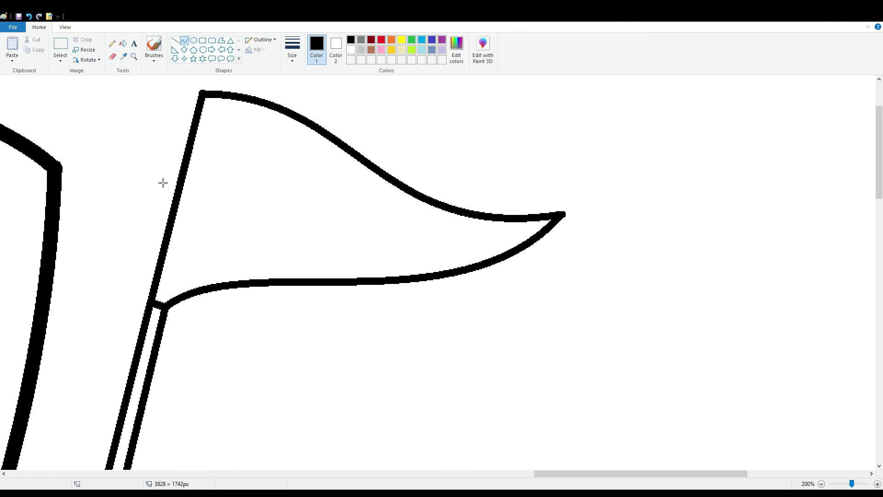
Draw a short, tapering black fold line inside the flag, rising from where its lower edge meets the staff.
left_click(176, 41)
left_click_drag(570, 473, 690, 474)
scroll(601, 452, "down", 3)
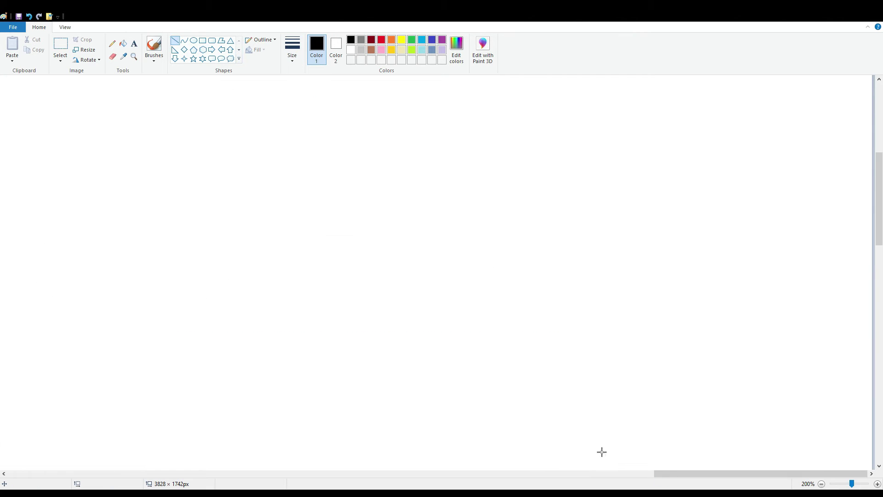
left_click_drag(761, 473, 555, 474)
scroll(554, 391, "up", 5)
mouse_move(521, 398)
left_mouse_down()
mouse_move(558, 286)
mouse_move(544, 384)
mouse_move(530, 402)
left_mouse_up()
left_click(558, 335)
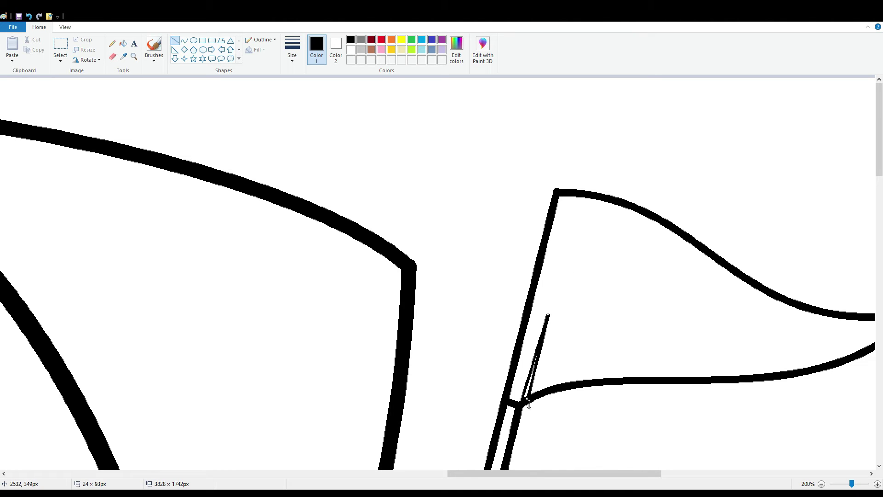
left_click(543, 359)
left_click_drag(538, 355, 533, 366)
Fill the flag with red.
left_click(123, 44)
left_click(381, 39)
left_click(598, 233)
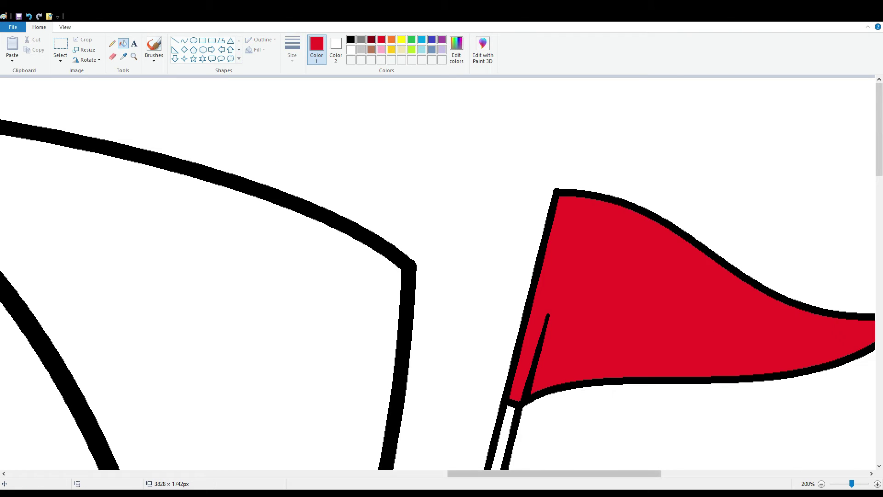
Shorten the staff slightly by selecting its lower end and moving it up.
left_click(822, 484)
left_click(822, 483)
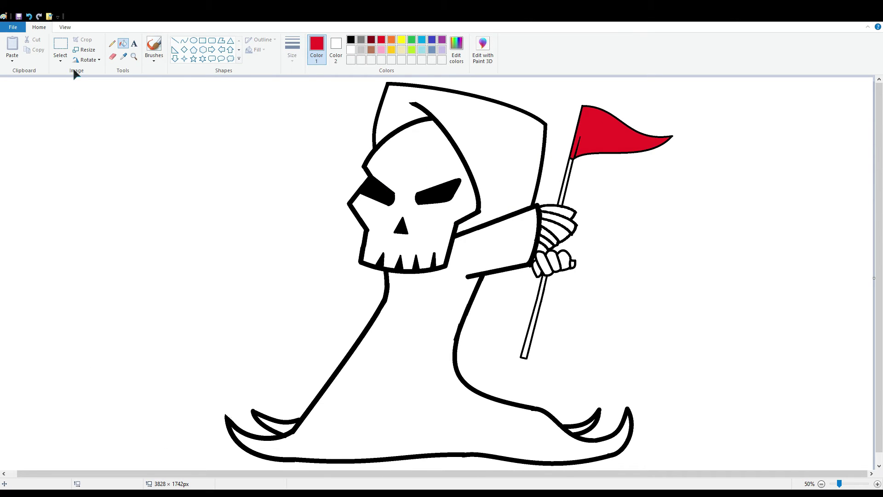
left_click(60, 46)
left_click_drag(553, 372, 503, 307)
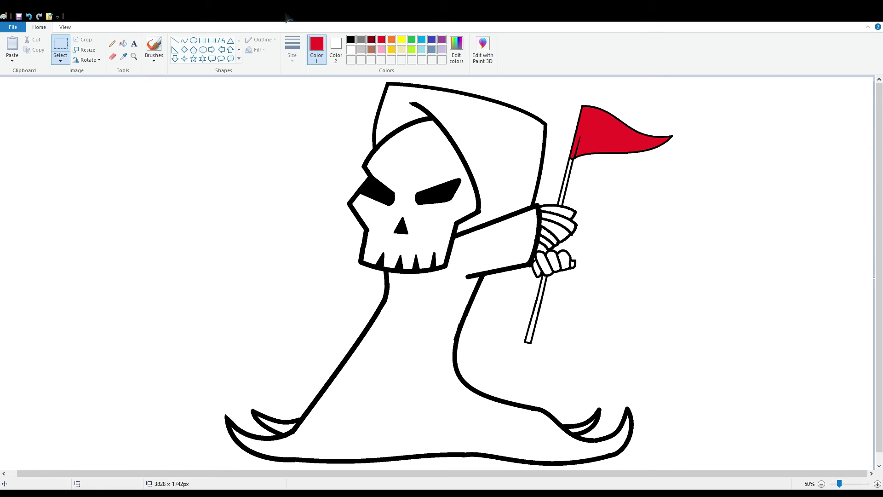
Fill the background around the figure with a custom deep blue.
left_click(123, 43)
left_click(432, 40)
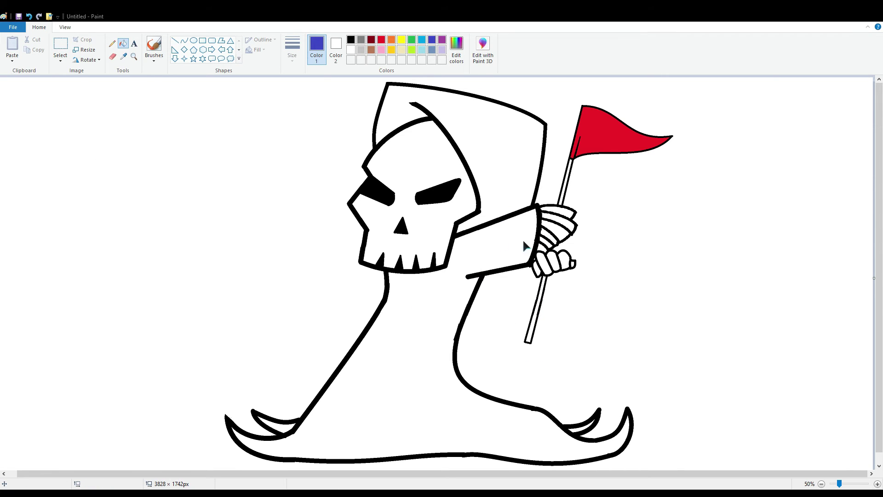
left_click(457, 49)
left_click(375, 317)
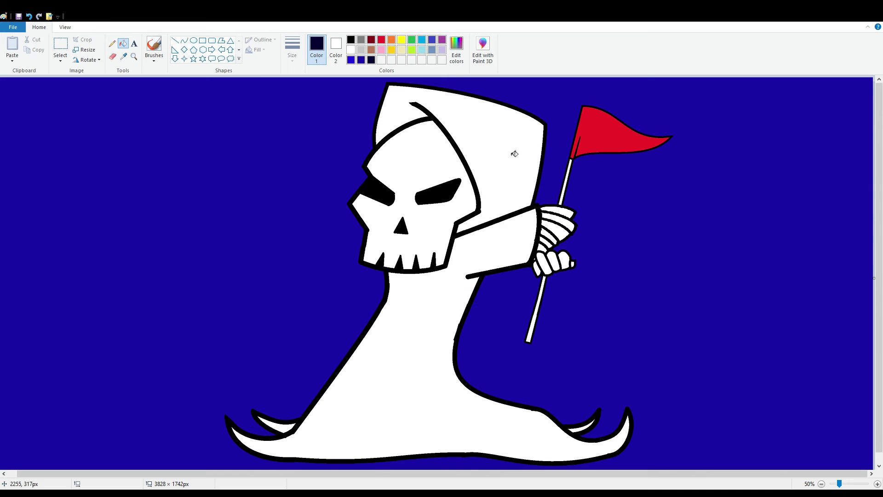
Fill the hood with a custom dark navy and the skull with a custom pale cream.
left_click(513, 148)
left_click(527, 153)
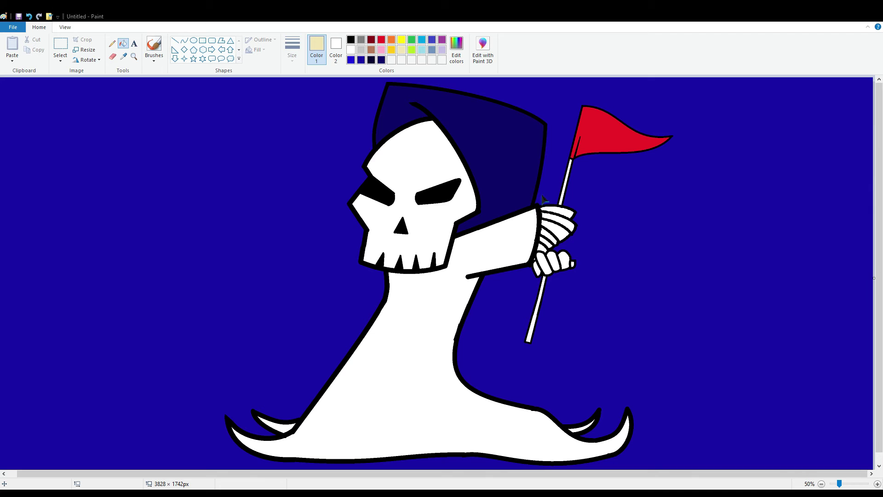
left_click(529, 208)
left_click(433, 166)
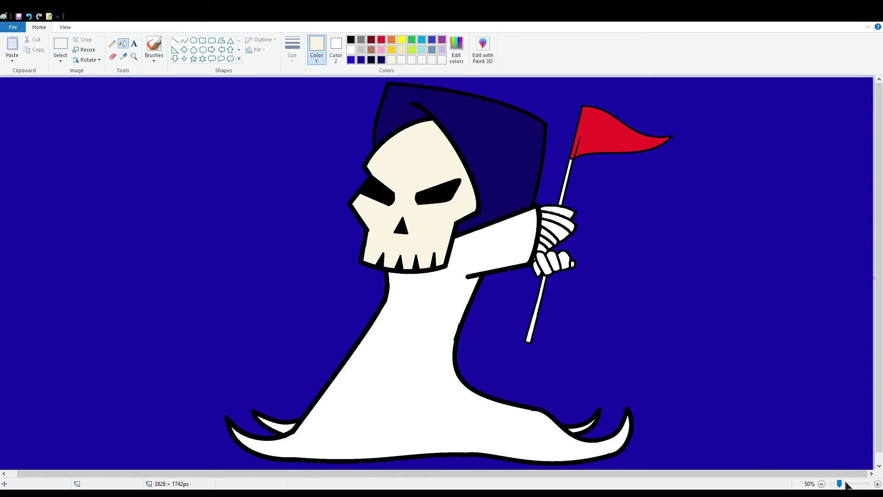
Draw a thin, tapering crack in darker beige running down the skull's forehead from its upper edge.
left_click(878, 483)
left_click(877, 483)
left_click_drag(136, 473, 448, 473)
scroll(394, 380, "down", 4)
scroll(394, 380, "up", 2)
left_click(112, 44)
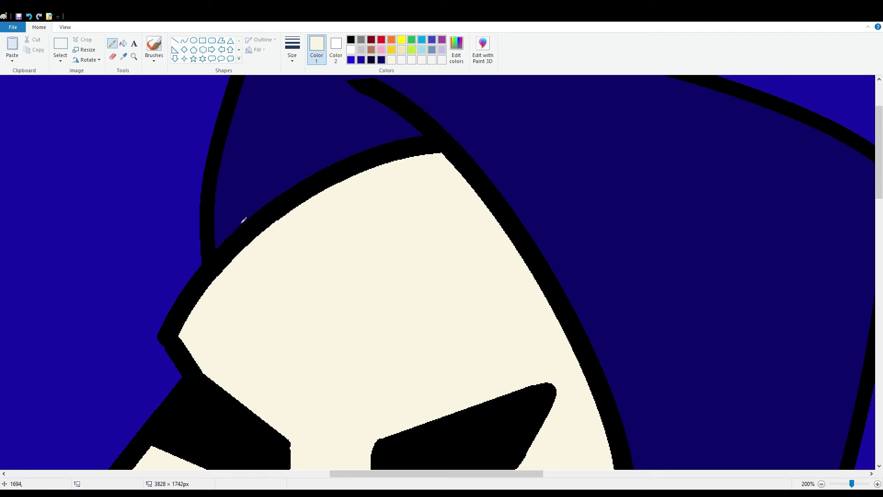
left_click(530, 216)
key("ctrl+z")
left_click(123, 43)
left_click(299, 251)
scroll(399, 193, "down", 2)
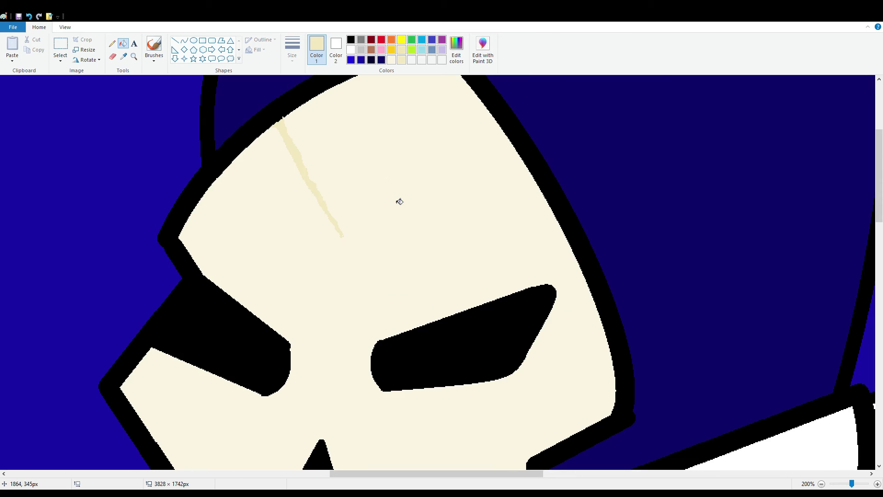
Draw a red four-sided iris about 93 by 58 px inside the skull's right eye socket and fill it red.
scroll(392, 195, "down", 6)
left_click(175, 40)
scroll(500, 233, "up", 6)
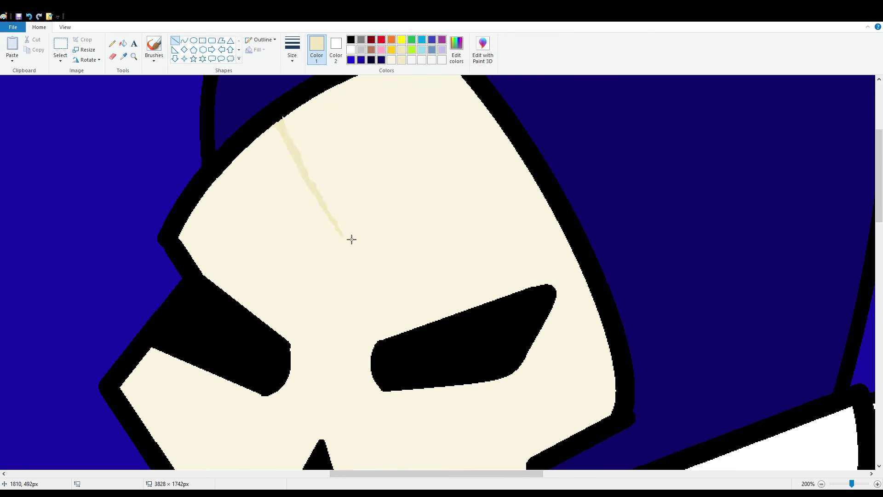
left_click(221, 40)
left_click(381, 40)
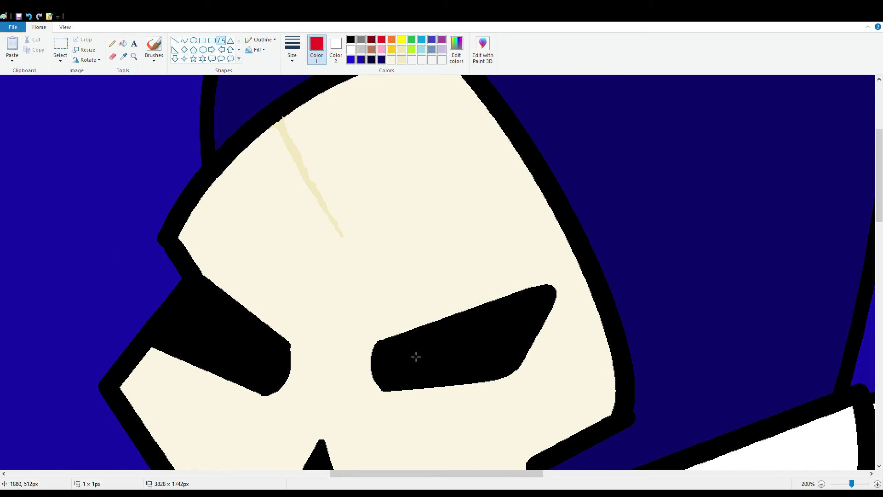
left_click_drag(404, 354, 490, 322)
left_click(484, 362)
left_click(416, 375)
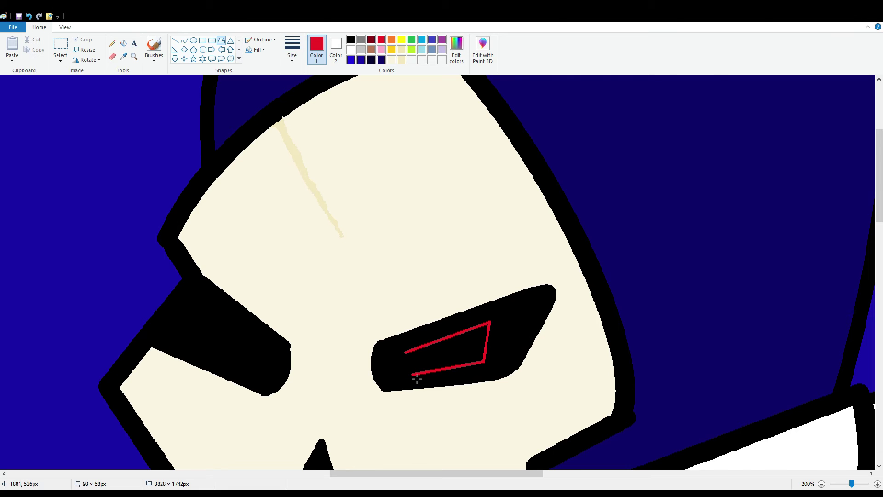
left_click(405, 355)
left_click(122, 44)
left_click(428, 354)
Draw a red four-sided iris about 82 by 67 px in the skull's left eye socket and fill it red.
left_click(222, 40)
left_click_drag(183, 340, 206, 307)
left_click(257, 348)
left_click(248, 368)
left_click(182, 340)
left_click(122, 43)
left_click(213, 349)
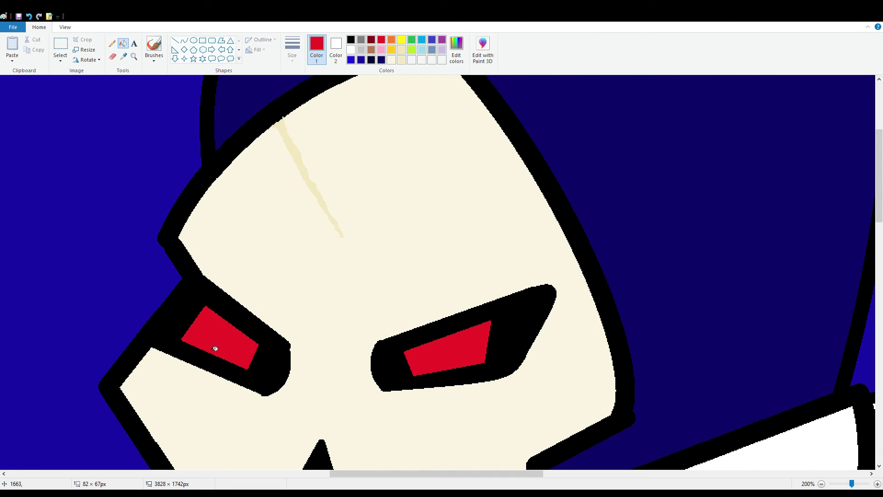
Fill the robe, the sleeve and the curled tips behind the hem with a custom blackish brown.
left_click(822, 484)
left_click(822, 484)
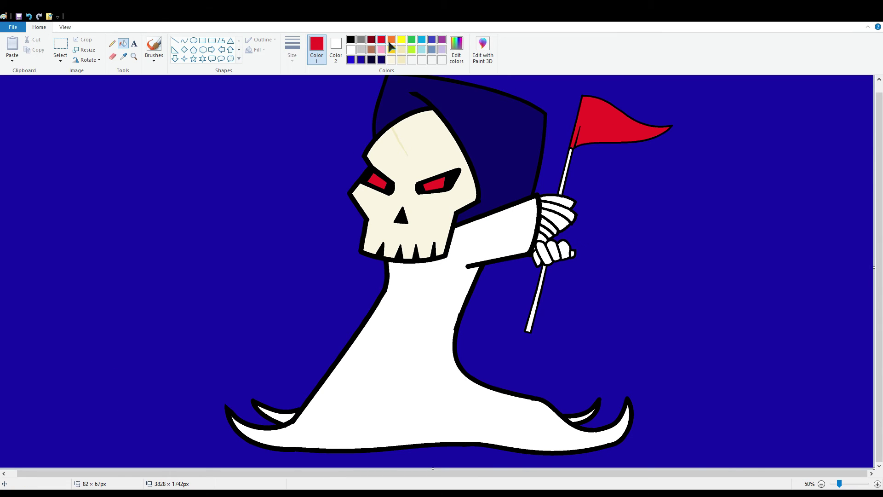
left_click(371, 50)
left_click(369, 315)
left_click(283, 416)
left_click(582, 420)
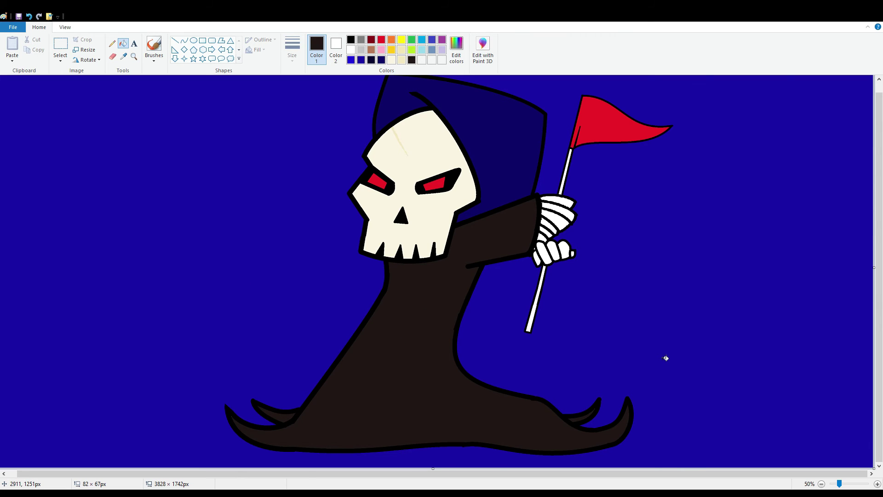
Fill the flag staff above and below the bony hands with the palette brown.
left_click(371, 50)
left_click(566, 167)
left_click(540, 281)
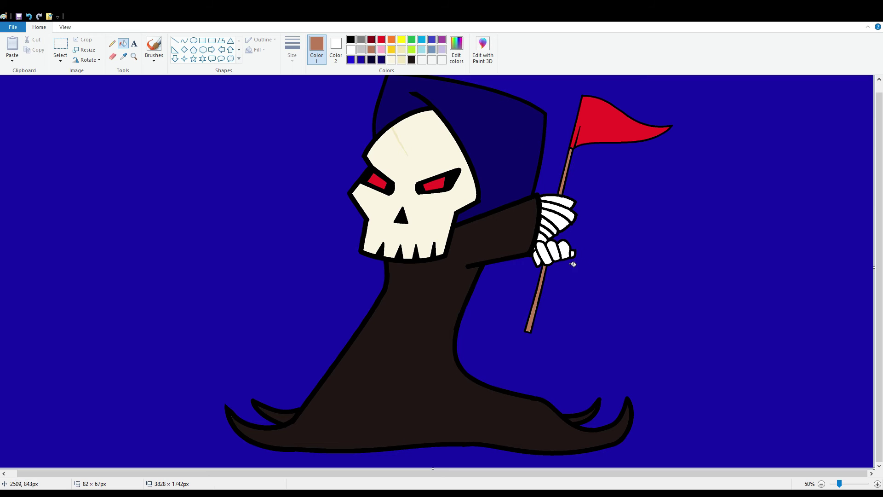
scroll(498, 174, "up", 1)
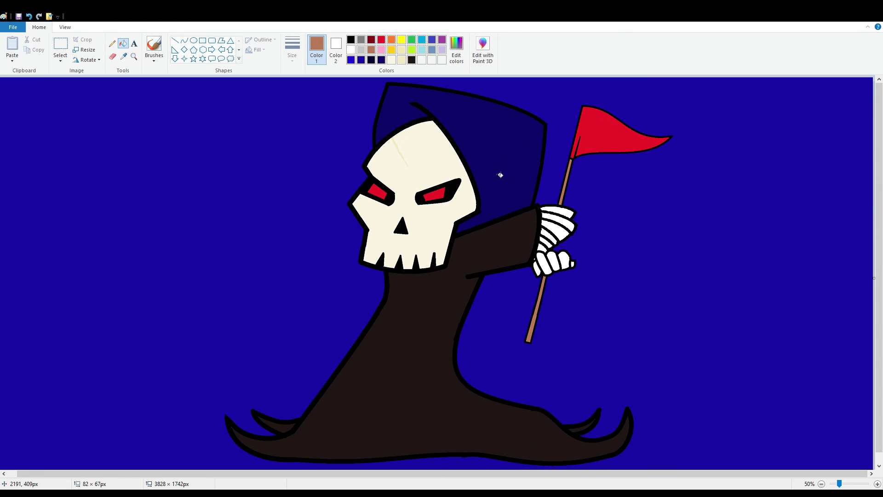
Draw a pale cream circle outline about 359 px across in the sky left of the reaper.
left_click(194, 40)
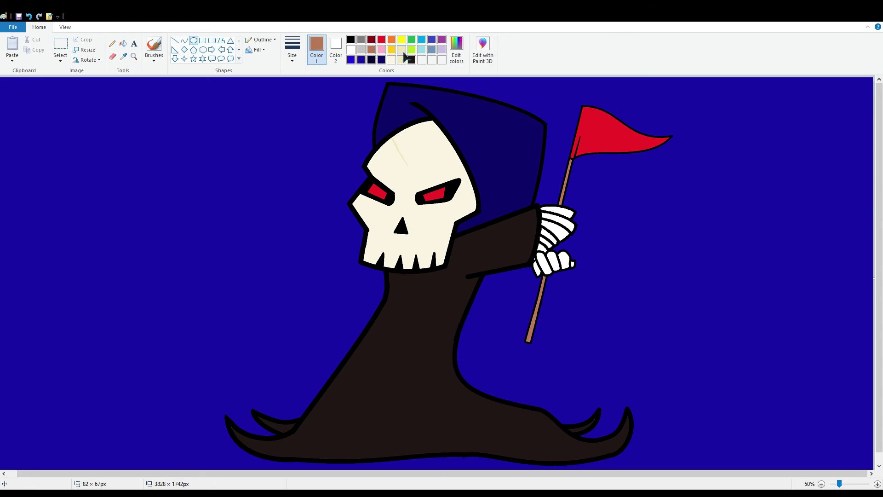
left_click_drag(133, 115, 216, 199)
left_click(402, 59)
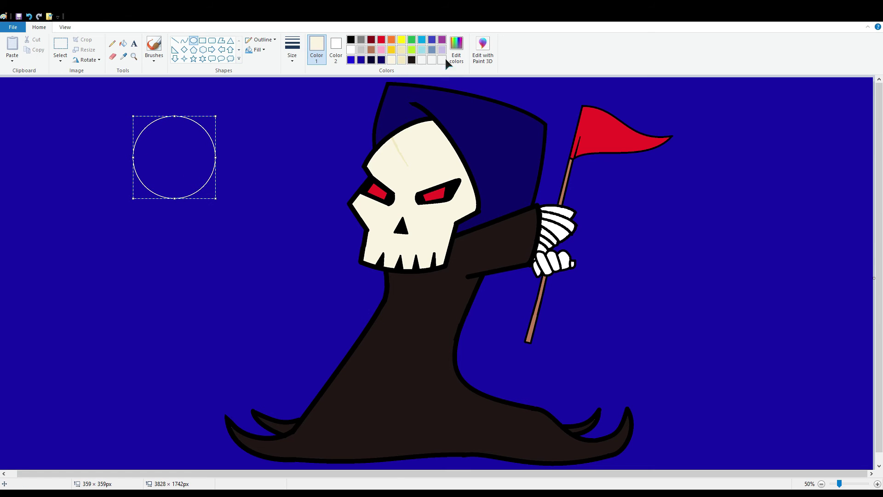
left_click(280, 181)
left_click_drag(162, 117, 242, 202)
left_click_drag(225, 173, 216, 173)
left_click(231, 83)
key("ctrl+z")
Draw a slightly larger gray circle outline overlapping the cream circle, offset to the right to form a crescent.
left_click(361, 40)
left_click_drag(171, 115, 261, 202)
left_click_drag(243, 175, 228, 172)
left_click(207, 241)
Fill the crescent moon with a custom off-white and cover the leftover circle outlines with the background deep blue.
left_click(123, 44)
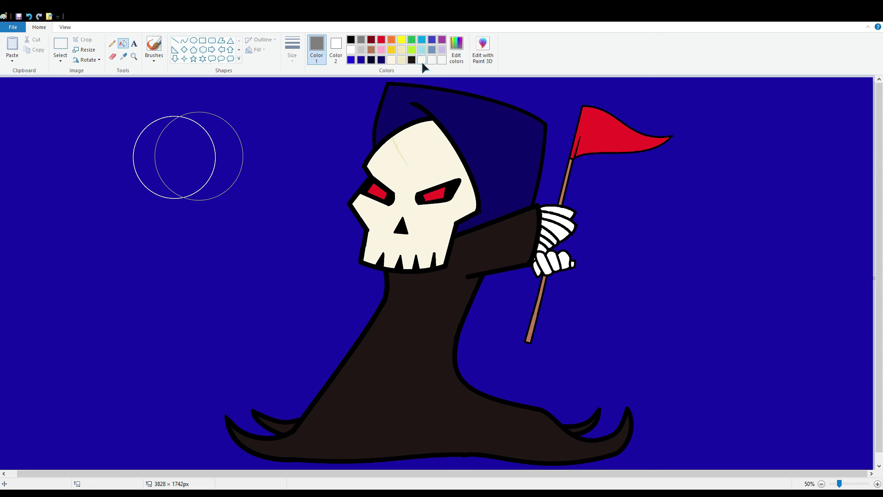
left_click(421, 60)
left_click(147, 158)
scroll(754, 411, "up", 1)
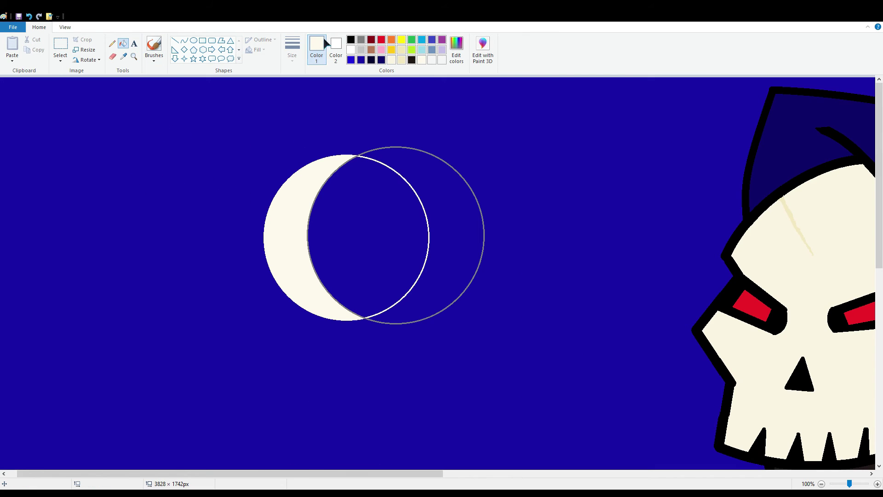
left_click(351, 60)
left_click(380, 165)
left_click(377, 164)
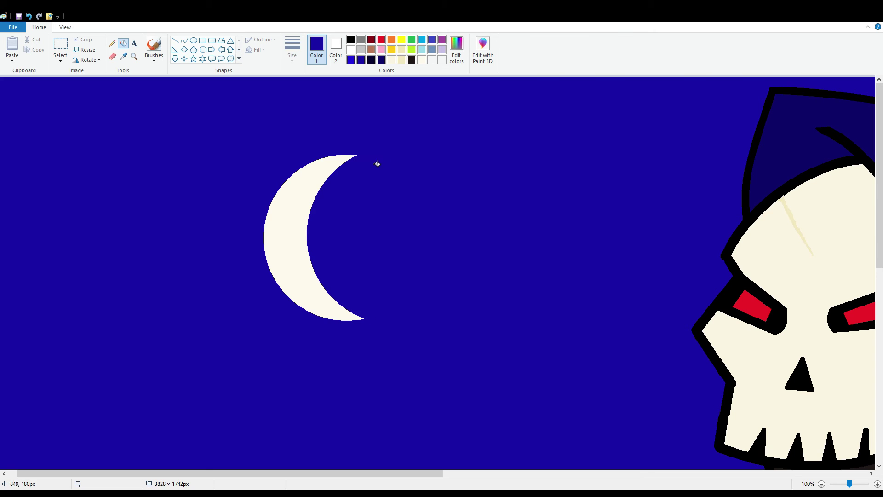
scroll(335, 187, "down", 1)
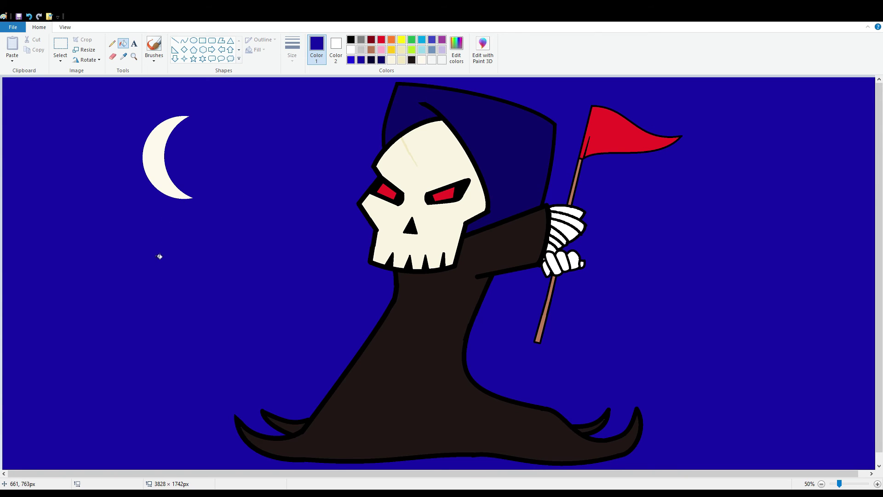
Scatter eleven small white five-point stars of varying sizes in the sky around the crescent moon.
left_click(193, 58)
left_click(351, 50)
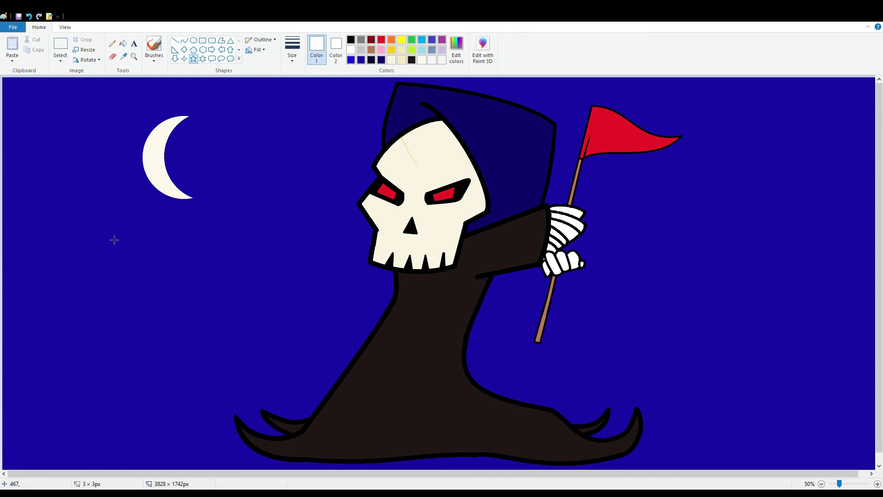
left_click_drag(109, 236, 118, 244)
left_click_drag(89, 160, 95, 166)
left_click_drag(220, 217, 227, 225)
left_click_drag(242, 182, 248, 188)
left_click_drag(251, 137, 256, 142)
left_click_drag(275, 199, 285, 209)
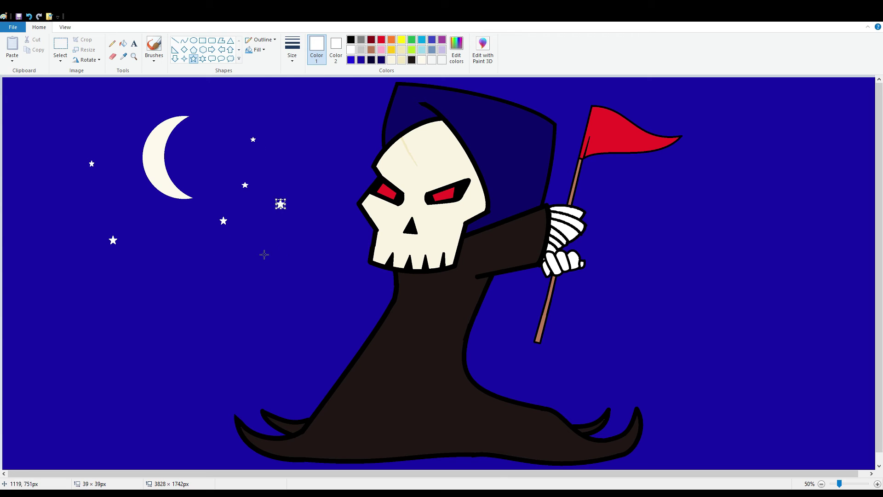
left_click_drag(212, 260, 219, 267)
left_click_drag(276, 234, 283, 242)
left_click_drag(42, 181, 47, 187)
left_click_drag(50, 127, 57, 133)
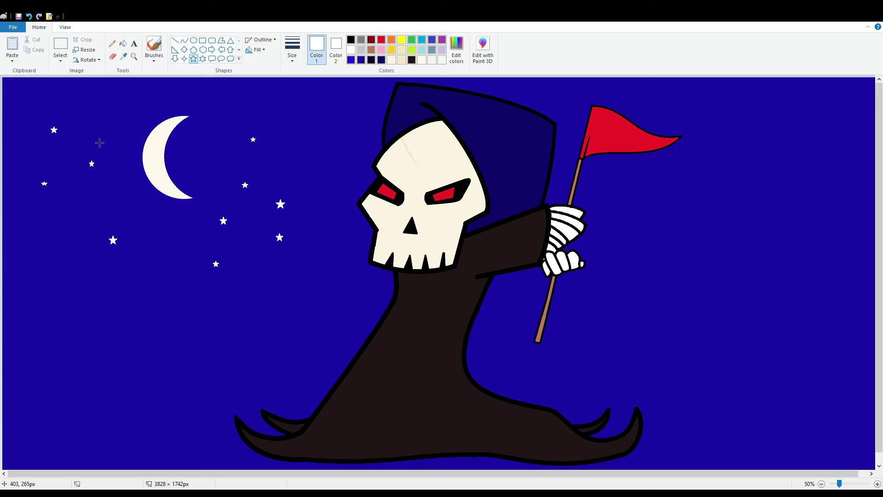
left_click_drag(158, 226, 164, 233)
Try a custom dark teal and a brighter teal as the background fill.
left_click(123, 44)
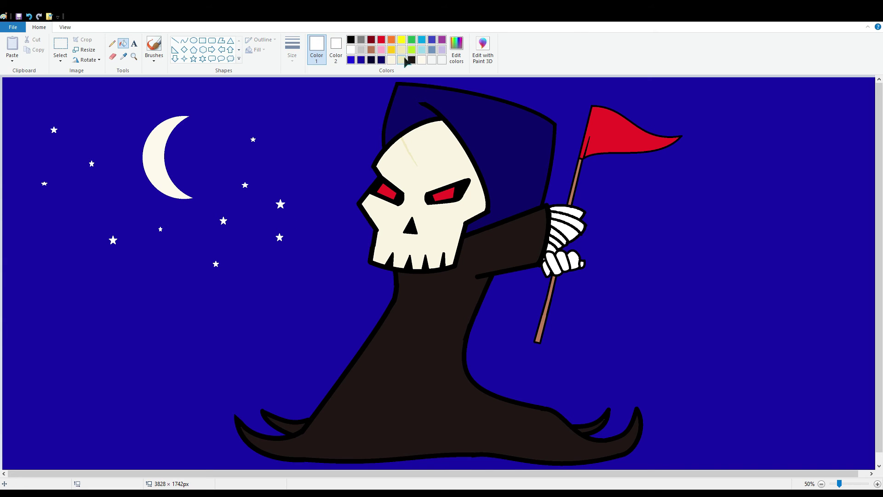
left_click(422, 40)
left_click(362, 328)
left_click(359, 317)
left_click(457, 51)
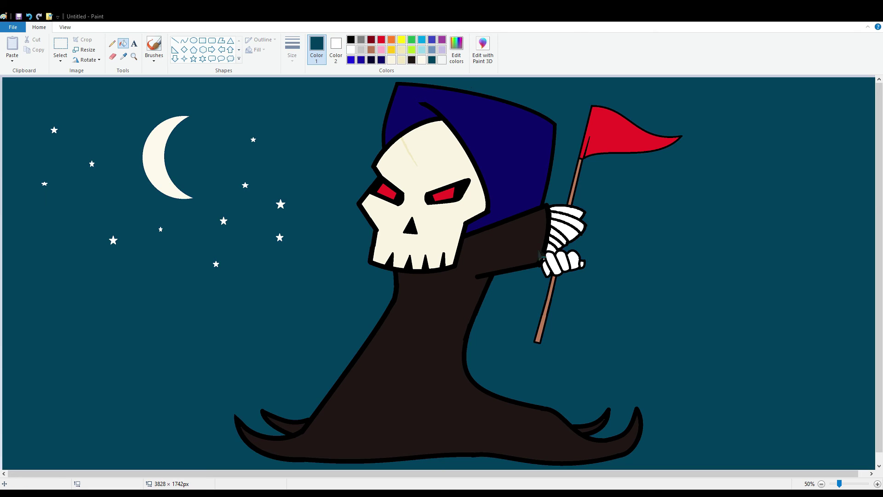
left_click(540, 253)
left_click(361, 327)
left_click(347, 308)
Try light blue and dark red backgrounds, and refill the background with the custom deep blue.
left_click(457, 48)
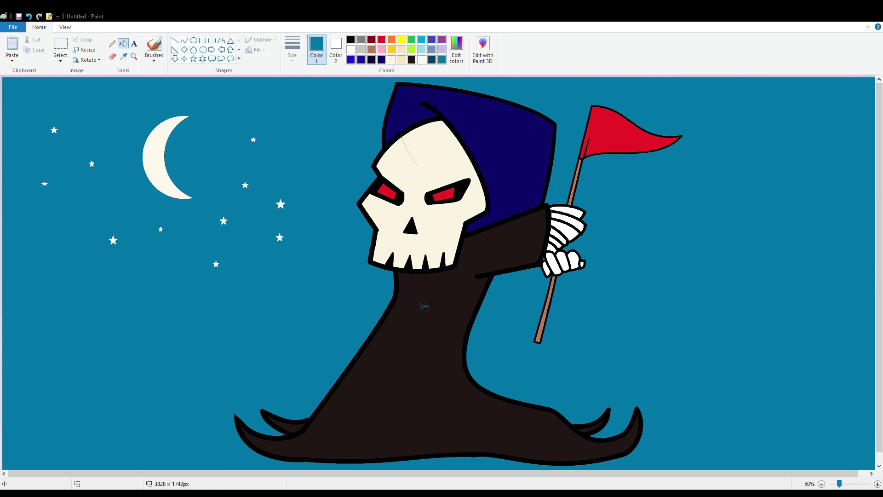
left_click(362, 327)
left_click(347, 365)
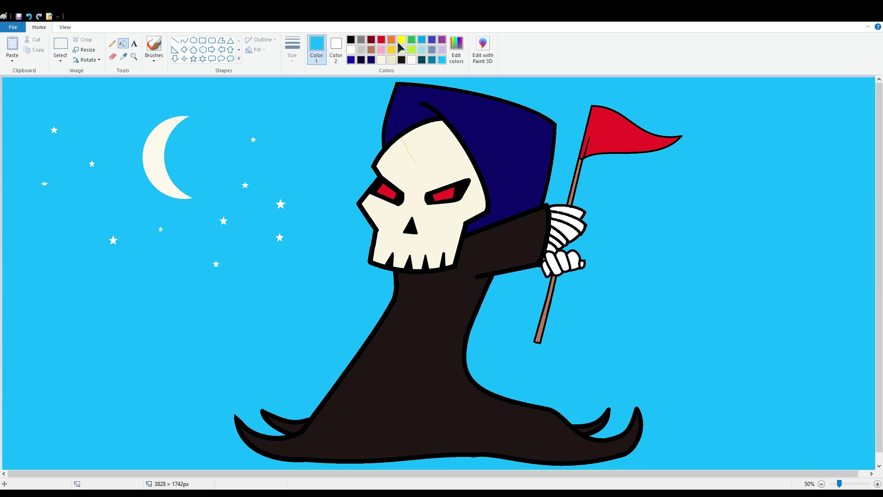
left_click(371, 39)
left_click(392, 60)
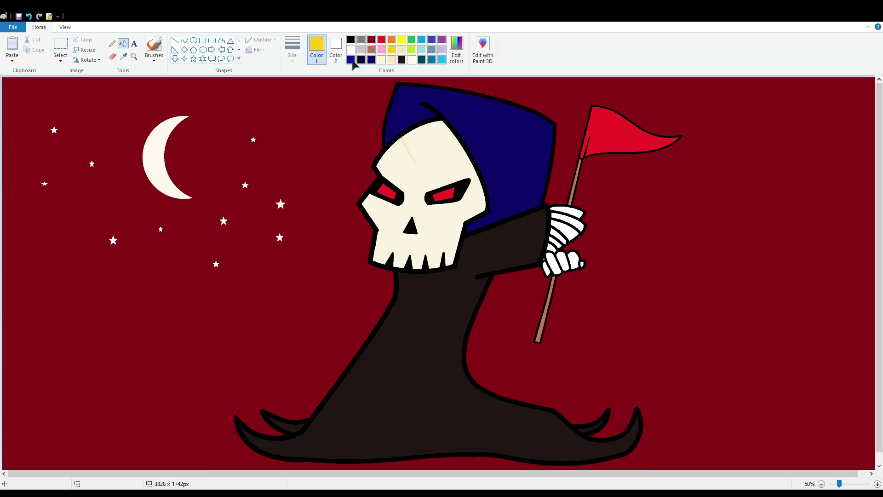
left_click(351, 59)
left_click(678, 394)
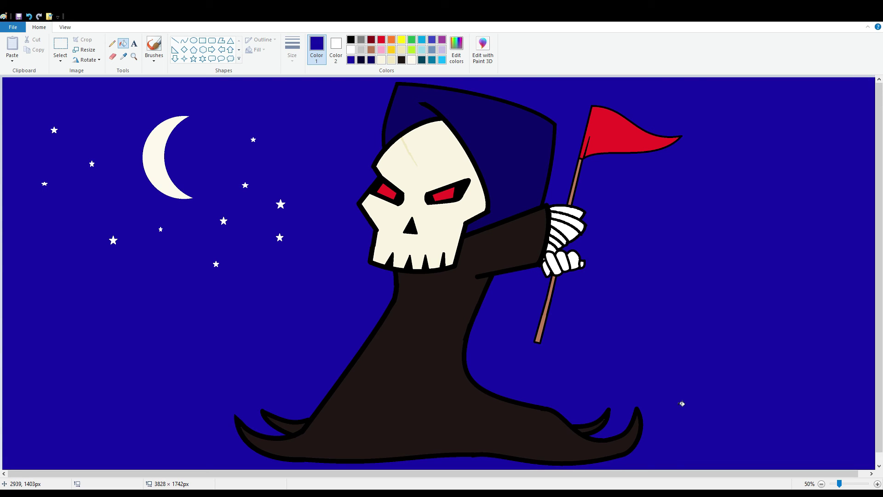
Refill the robe and sleeve with a custom dark brown, darkening the shade after a first lighter fill.
left_click(371, 49)
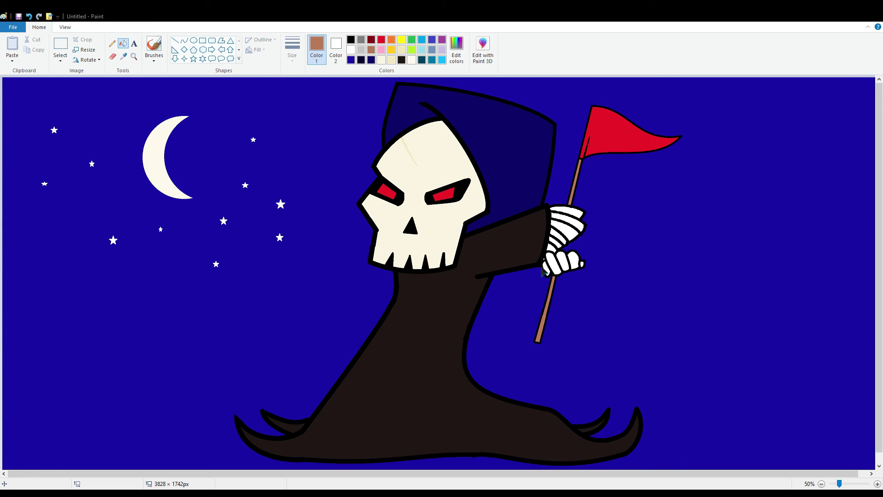
left_click(308, 331)
left_click(404, 349)
left_click(460, 57)
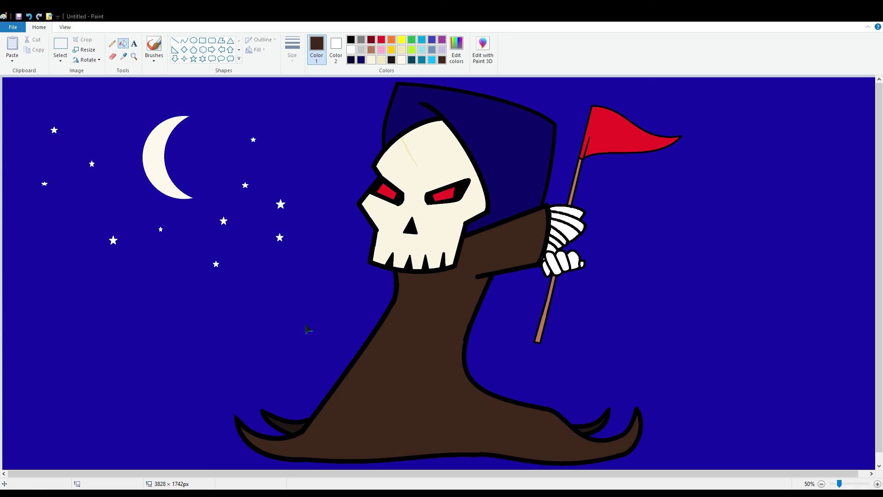
left_click(308, 330)
left_click(411, 389)
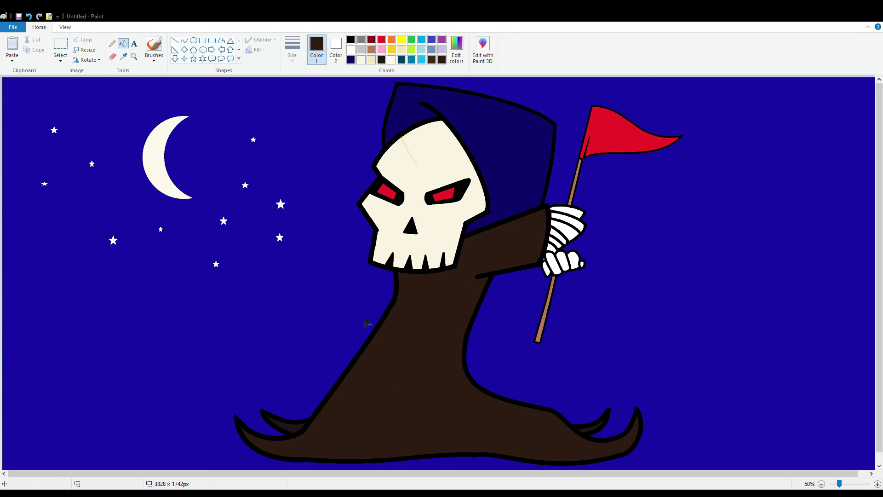
Refill the hood with a custom dark grayish brown.
left_click(308, 330)
left_click(506, 161)
left_click(456, 52)
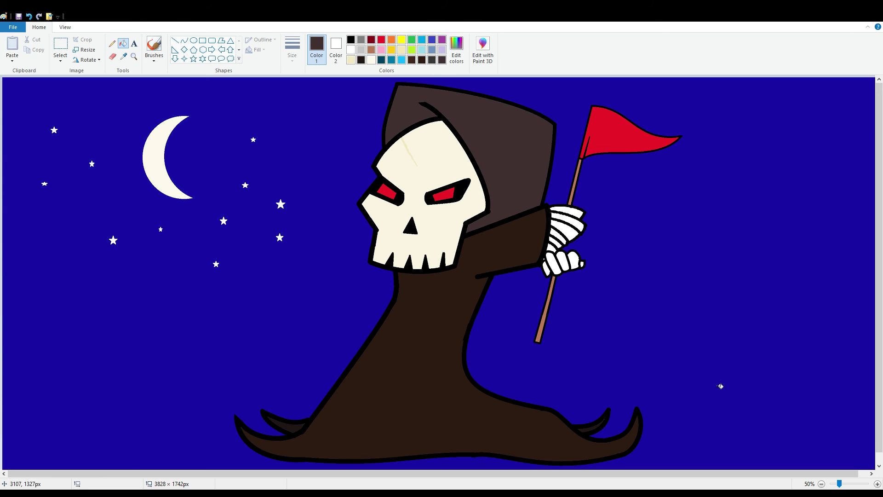
Add two more small white stars, one just right of the moon and one to its upper left.
left_click(193, 59)
left_click(351, 49)
left_click_drag(217, 141, 222, 145)
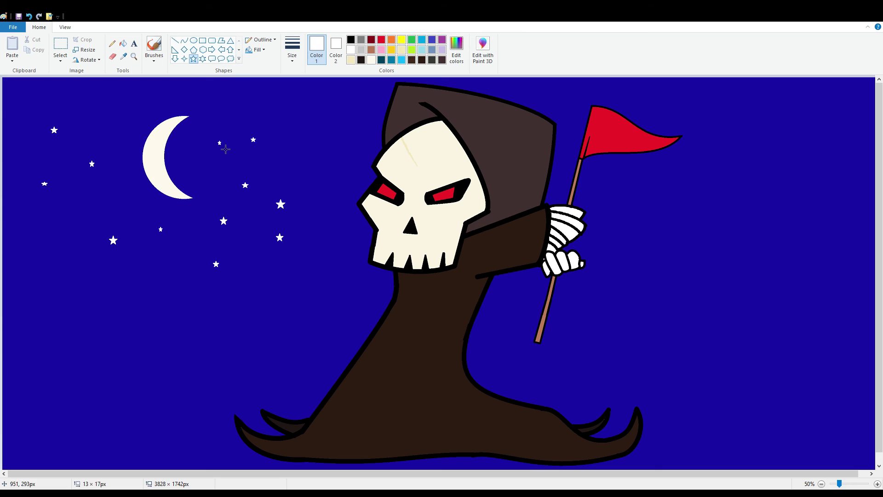
left_click_drag(111, 121, 118, 128)
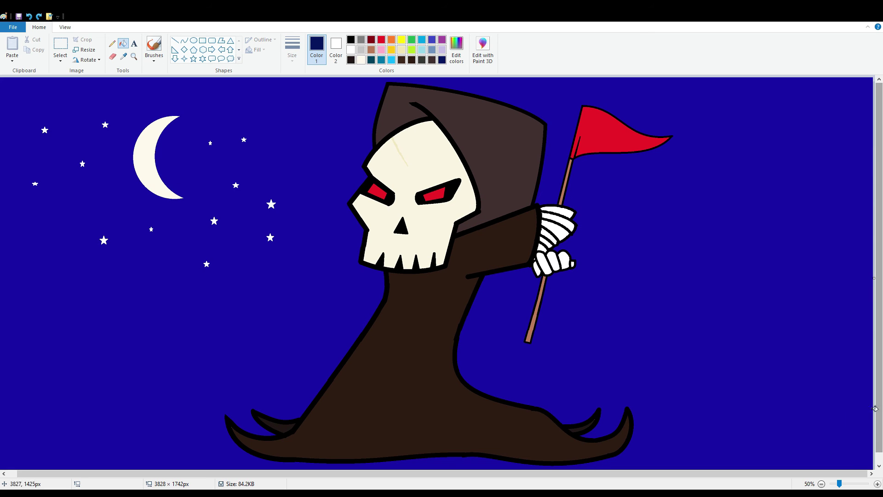
Draw a thin dark navy curve as a hill outline from the canvas's left edge to the robe.
left_click(185, 41)
left_click_drag(303, 474, 285, 473)
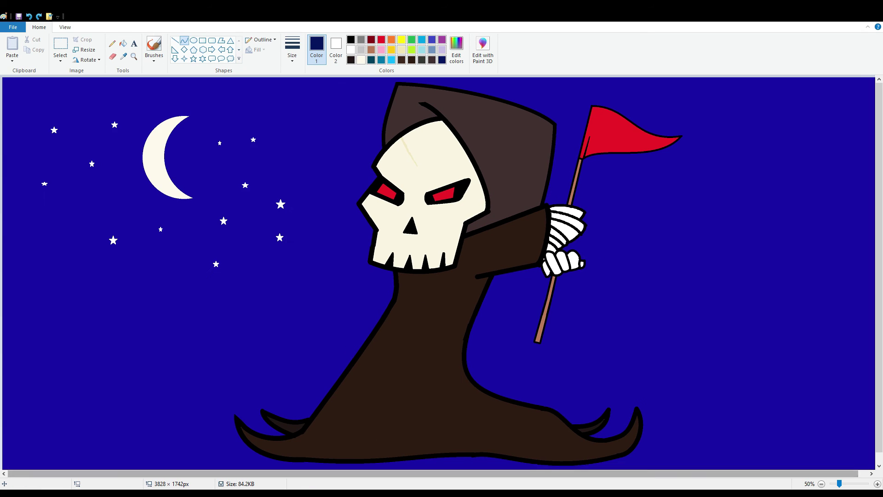
scroll(128, 274, "up", 1, "ctrl")
left_click(822, 483)
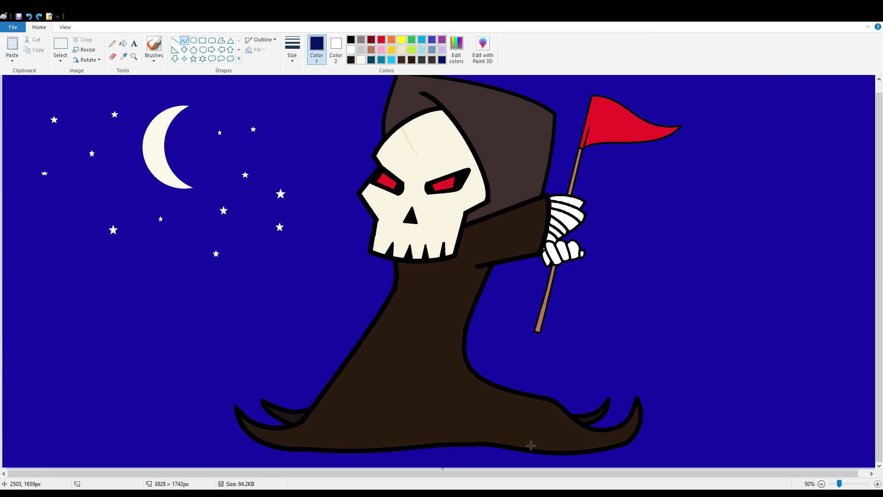
left_click_drag(5, 364, 367, 325)
left_click_drag(195, 328, 322, 280)
left_click(270, 140)
left_click_drag(473, 333, 876, 400)
left_click_drag(755, 368, 747, 317)
left_click_drag(534, 345, 556, 363)
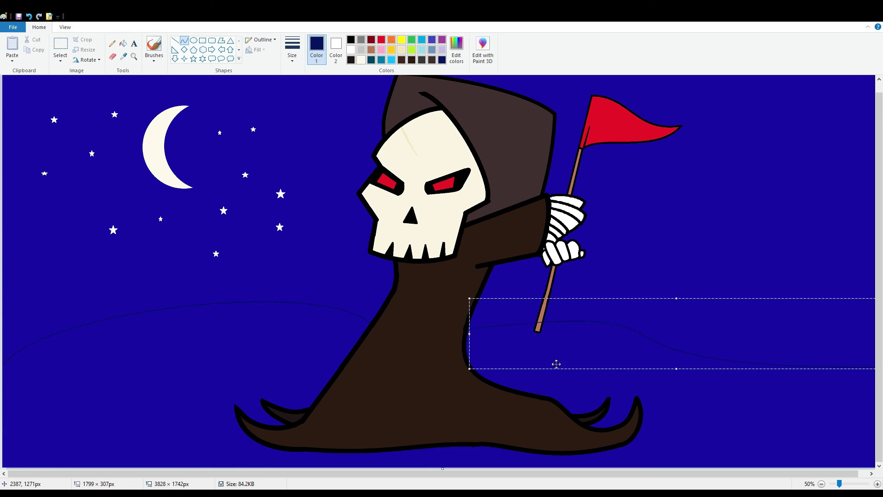
key("ctrl+z")
left_click_drag(474, 329, 873, 381)
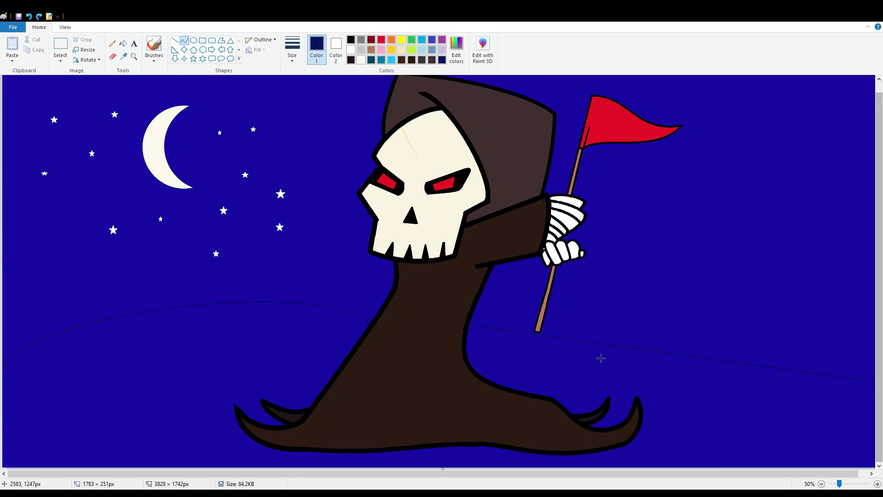
left_click_drag(599, 357, 541, 327)
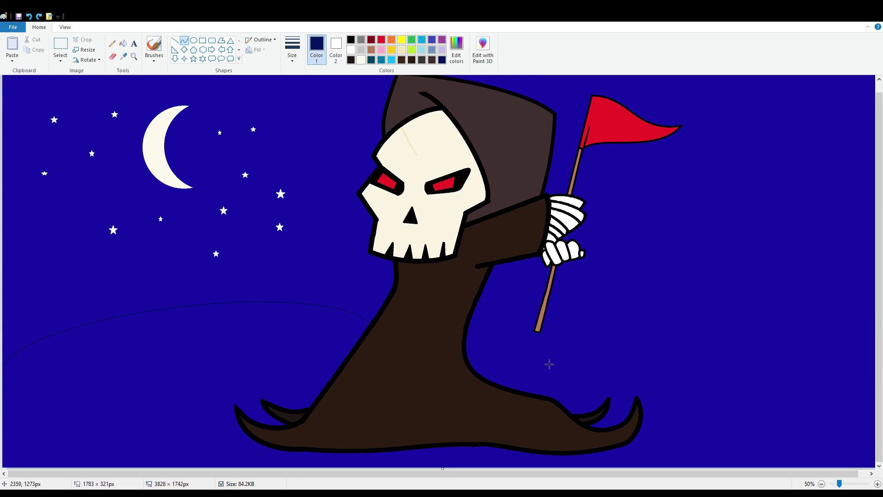
Draw a gently waving dark navy hill curve about 1753 px wide from the robe toward the canvas's right edge.
left_click_drag(874, 346, 725, 384)
left_click_drag(721, 335, 701, 285)
left_click_drag(486, 309, 580, 369)
left_click_drag(562, 474, 580, 474)
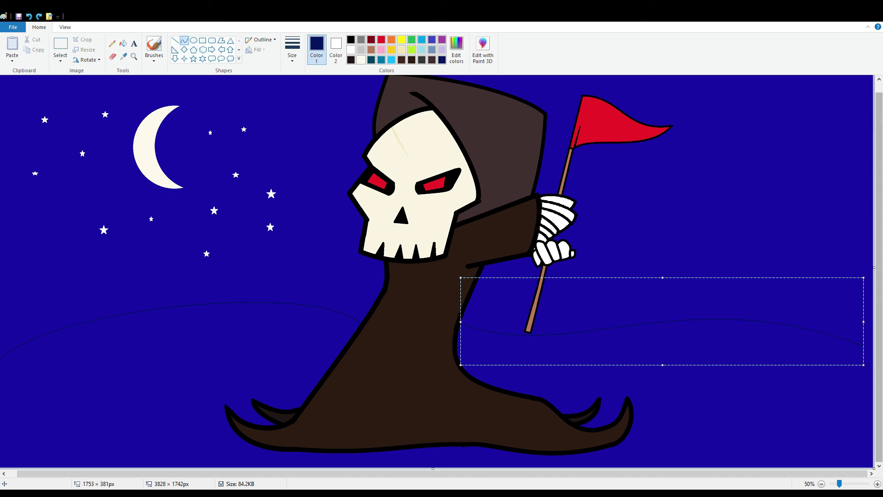
Stretch the hill curve beside the robe to about 1837 px wide so it reaches the canvas's right edge, and commit it.
left_click_drag(864, 327, 882, 327)
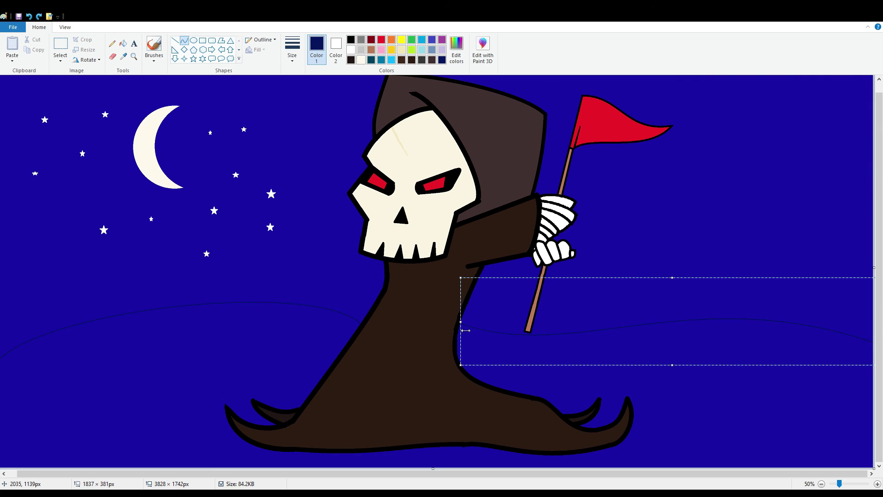
left_click(433, 374)
left_click_drag(448, 481, 357, 479)
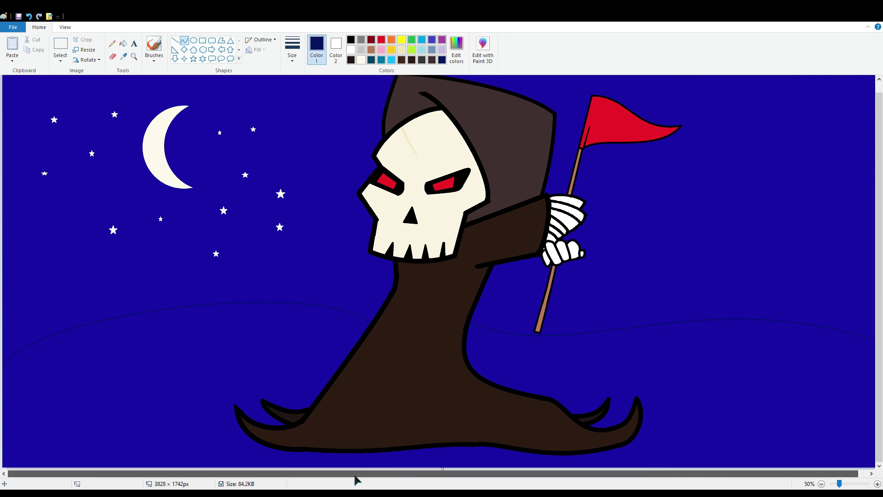
Close the gap at the left end of the hill outline with a short dark navy straight line about 24 × 37 px, reaching the canvas edge.
left_click(123, 43)
scroll(178, 302, "up", 1, "ctrl")
scroll(6, 190, "down", 2)
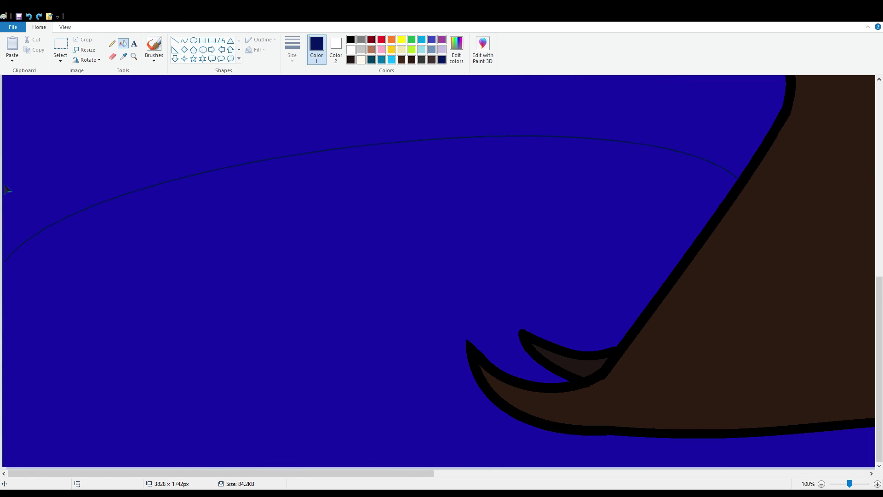
left_click(174, 40)
left_click_drag(12, 256, 4, 274)
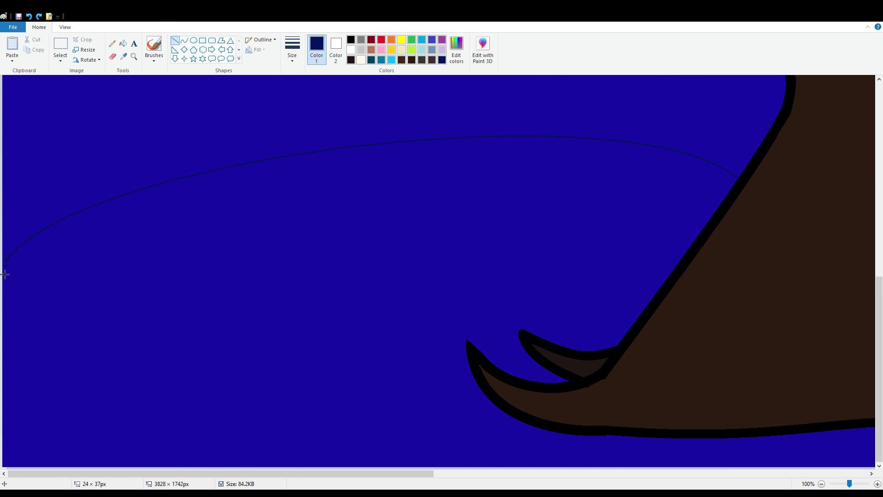
left_click(43, 148)
Fill the ground below the hill outlines with the same dark navy.
left_click(123, 44)
left_click(151, 257)
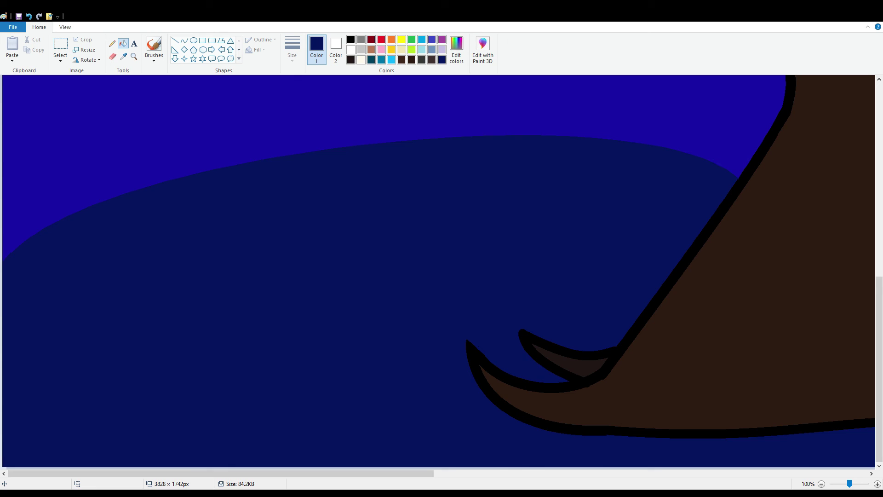
left_click(822, 484)
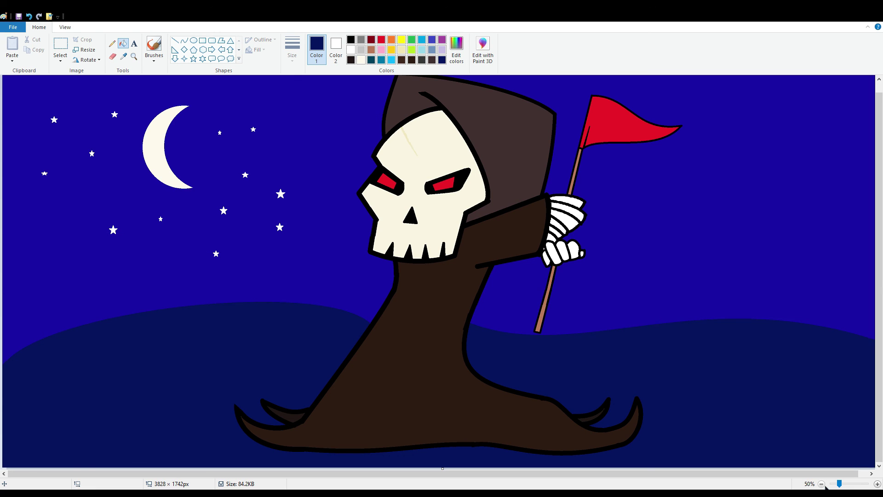
scroll(552, 456, "up", 1)
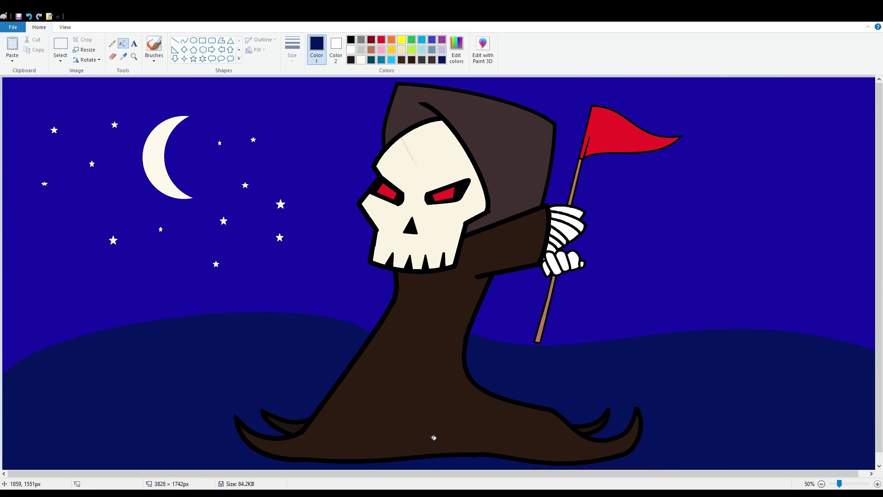